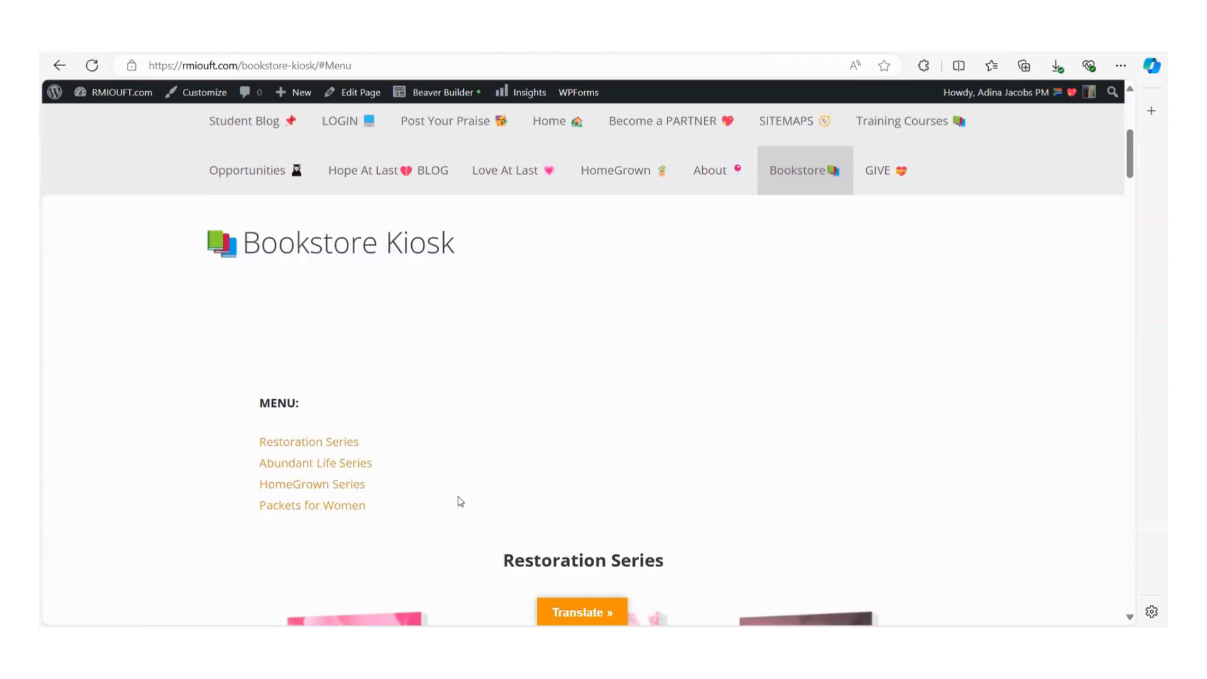
- Go to the Abundant Life Series from the Bookstore Kiosk menu, look through its eBooks and return to the menu
{"action": "scroll", "coordinate": [461, 501], "scroll_direction": "down", "scroll_amount": 3}
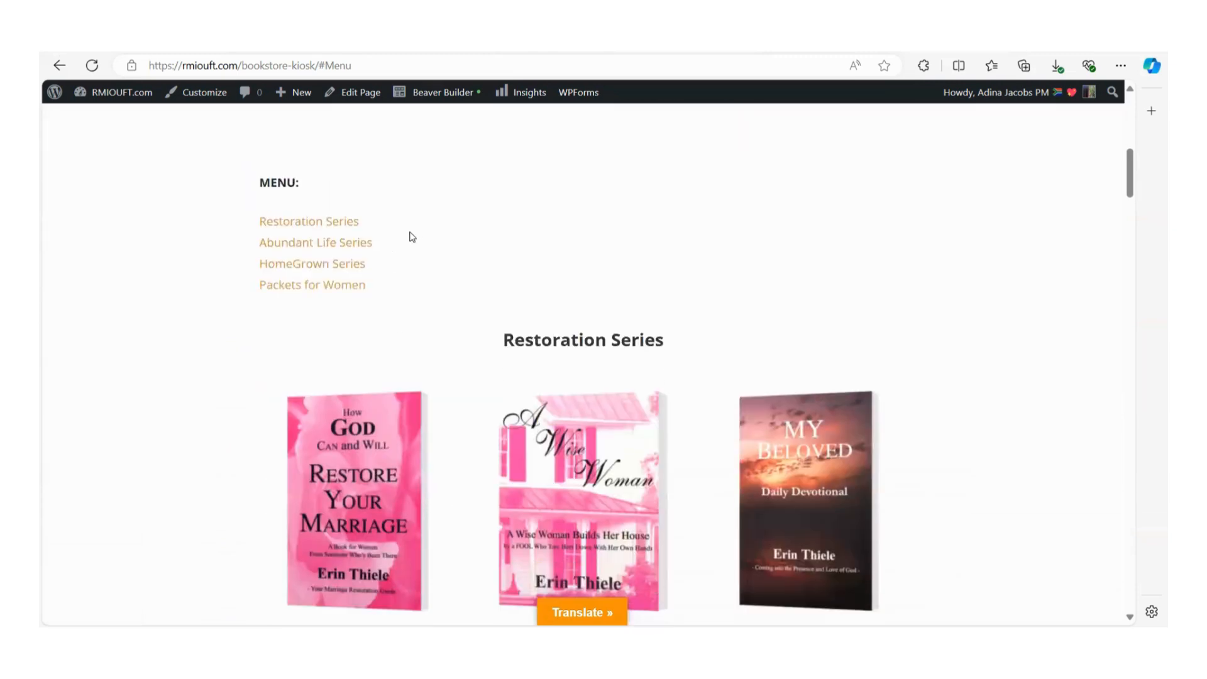
{"action": "left_click", "coordinate": [320, 247]}
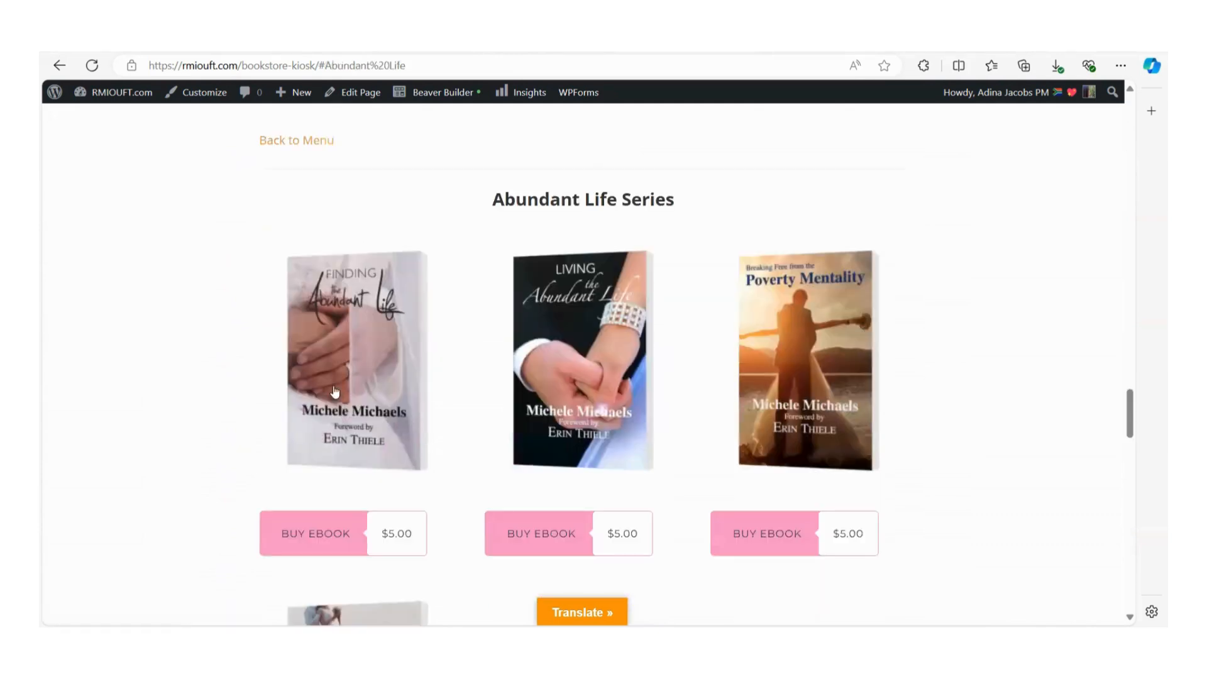
{"action": "scroll", "coordinate": [777, 423], "scroll_direction": "down", "scroll_amount": 1}
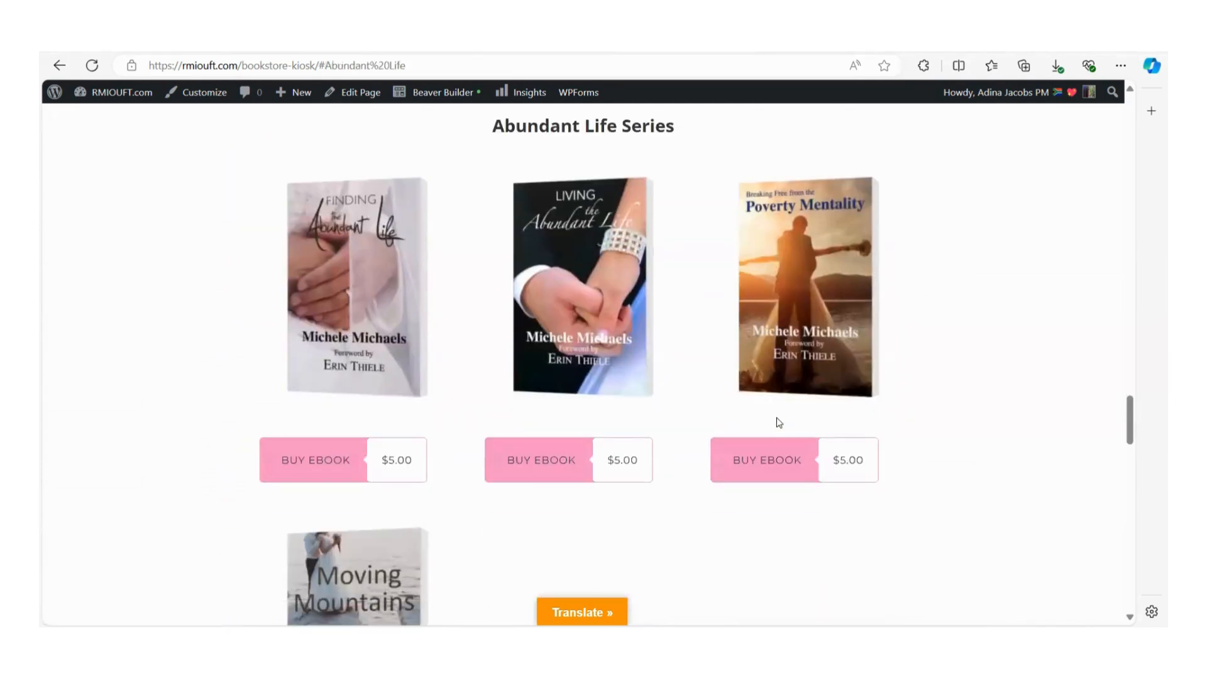
{"action": "scroll", "coordinate": [763, 378], "scroll_direction": "up", "scroll_amount": 6}
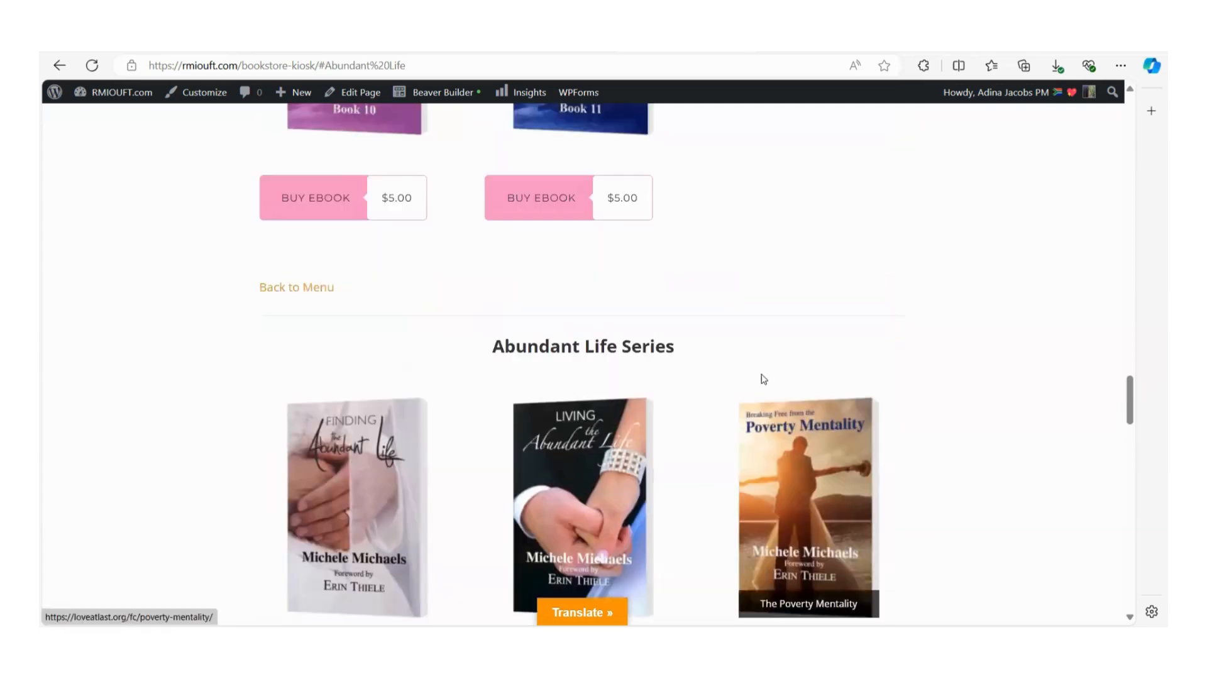
{"action": "scroll", "coordinate": [763, 365], "scroll_direction": "down", "scroll_amount": 3}
{"action": "scroll", "coordinate": [762, 366], "scroll_direction": "down", "scroll_amount": 3}
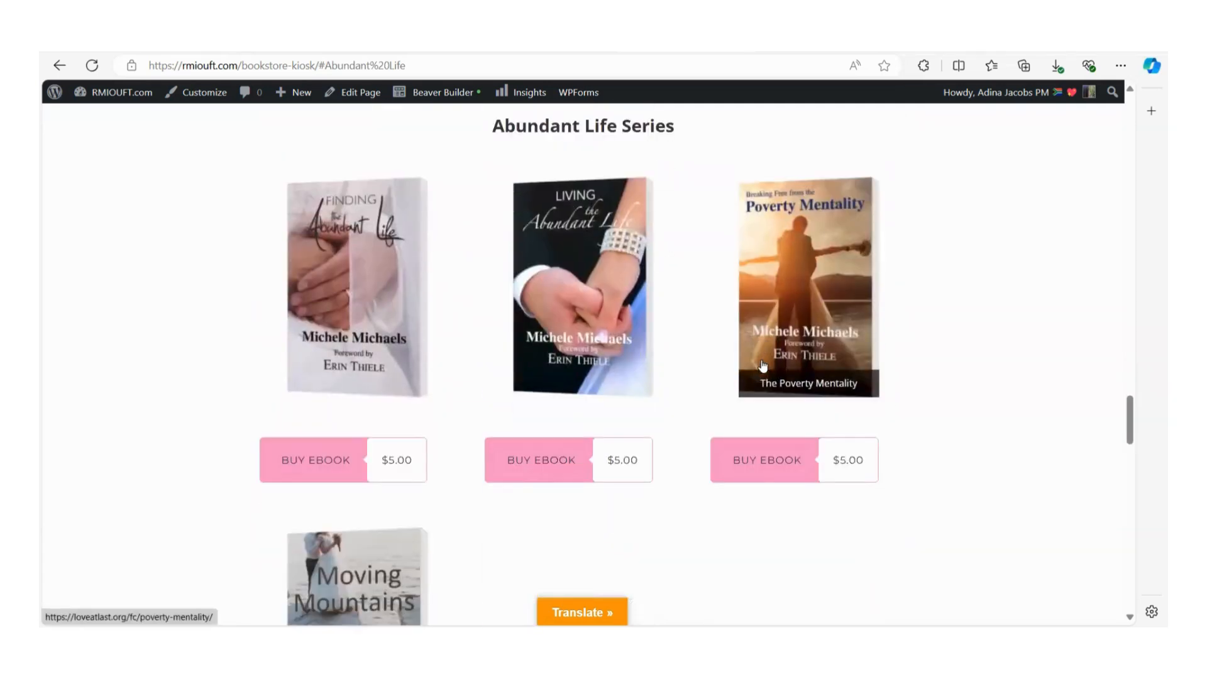
{"action": "scroll", "coordinate": [762, 366], "scroll_direction": "down", "scroll_amount": 4}
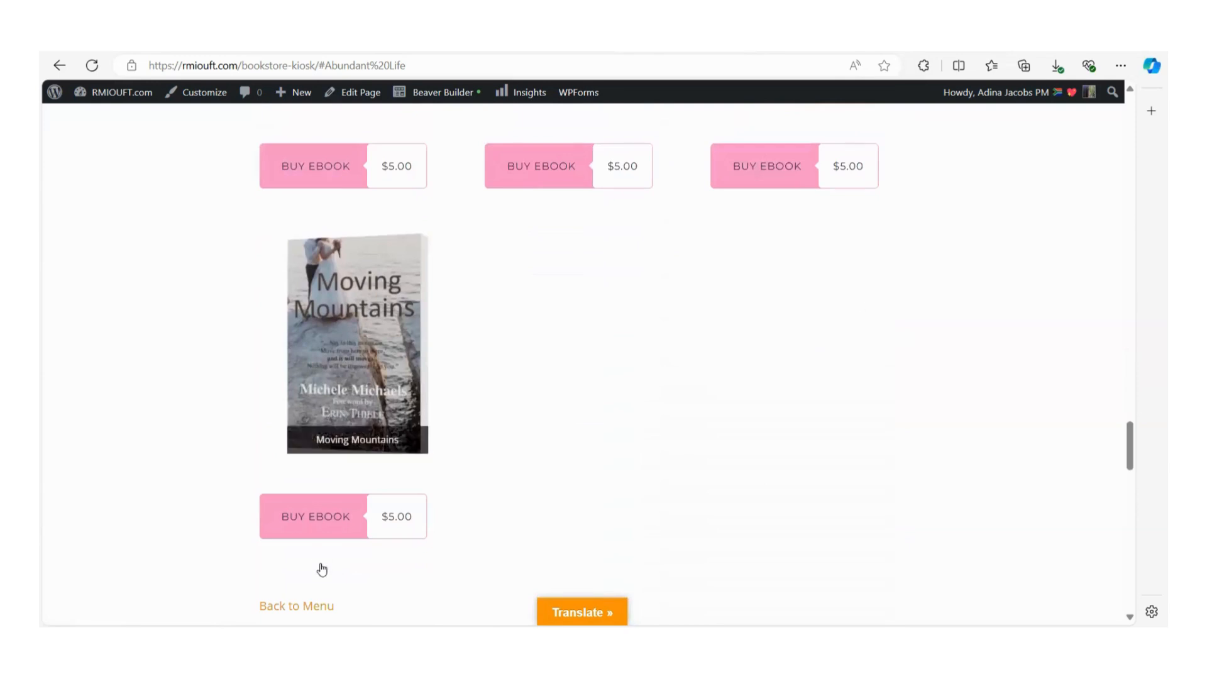
{"action": "left_click", "coordinate": [296, 605]}
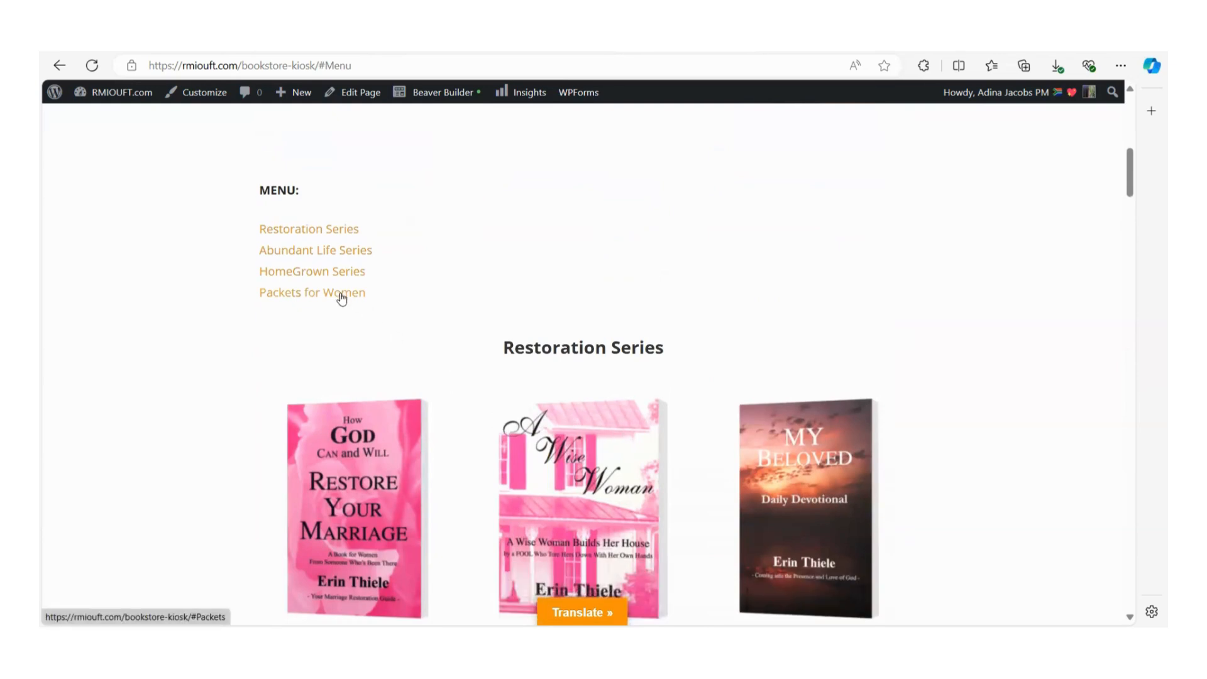
- Follow the Packets for Women link in the kiosk menu and look over that section with its Back to Menu link
{"action": "scroll", "coordinate": [341, 298], "scroll_direction": "down", "scroll_amount": 1}
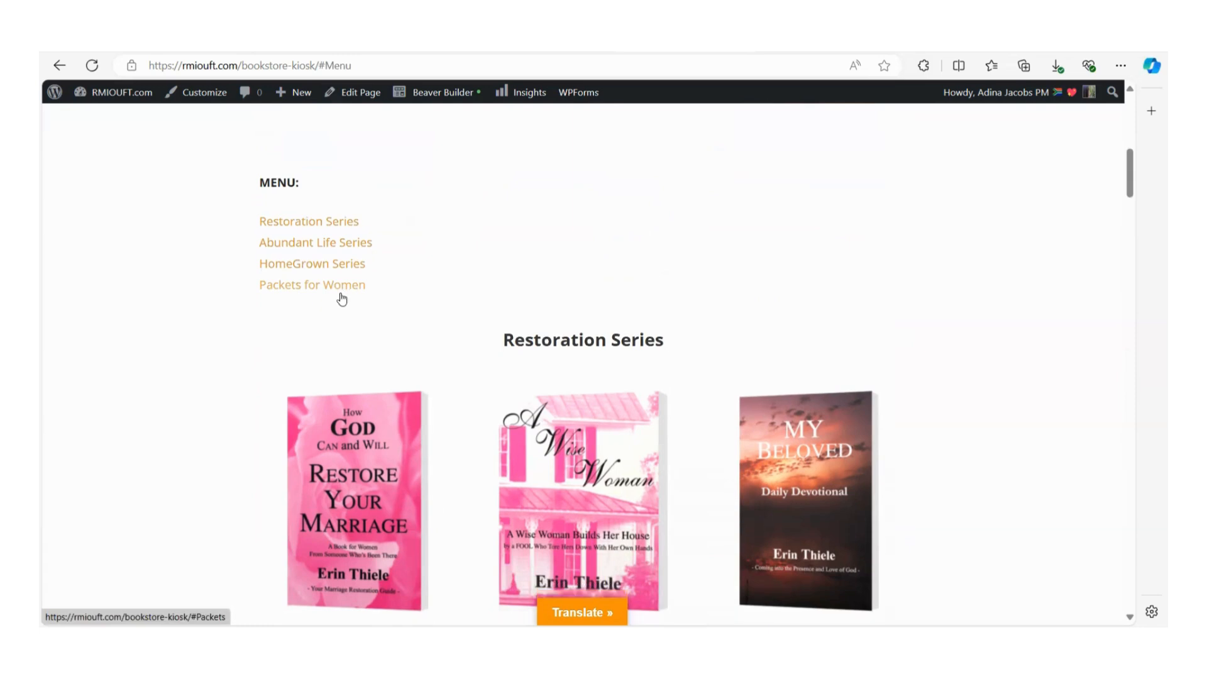
{"action": "left_click", "coordinate": [341, 299]}
{"action": "scroll", "coordinate": [375, 356], "scroll_direction": "down", "scroll_amount": 2}
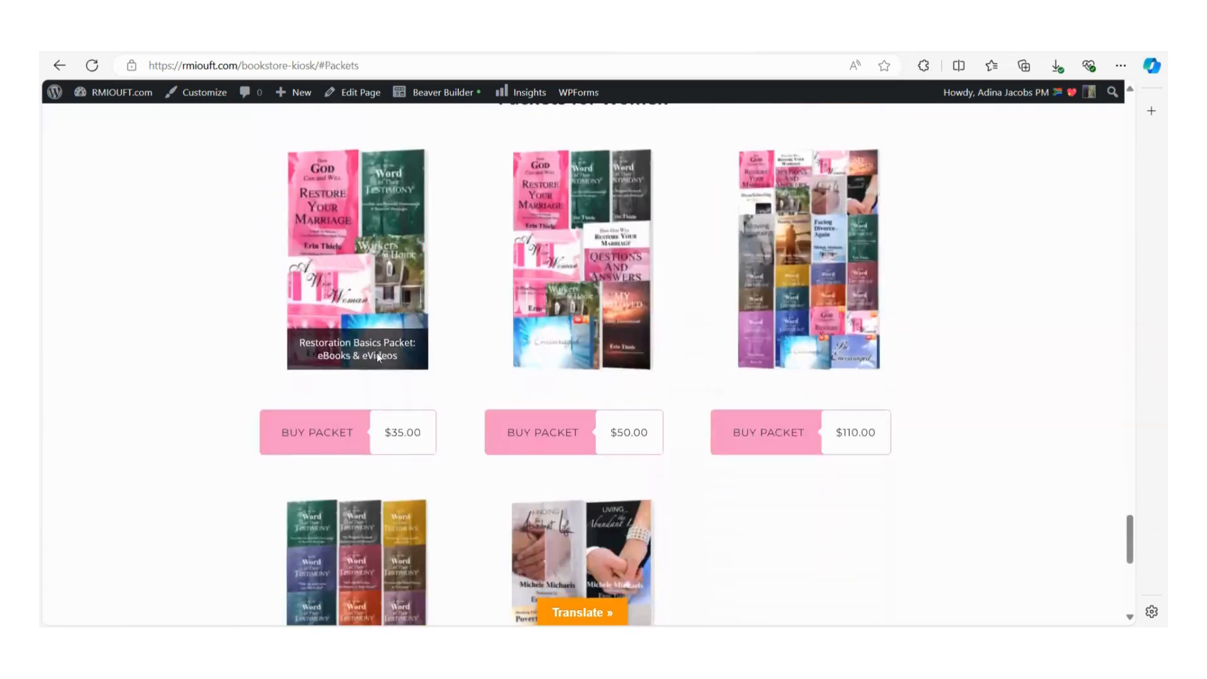
{"action": "scroll", "coordinate": [375, 355], "scroll_direction": "down", "scroll_amount": 1}
{"action": "scroll", "coordinate": [376, 356], "scroll_direction": "up", "scroll_amount": 3}
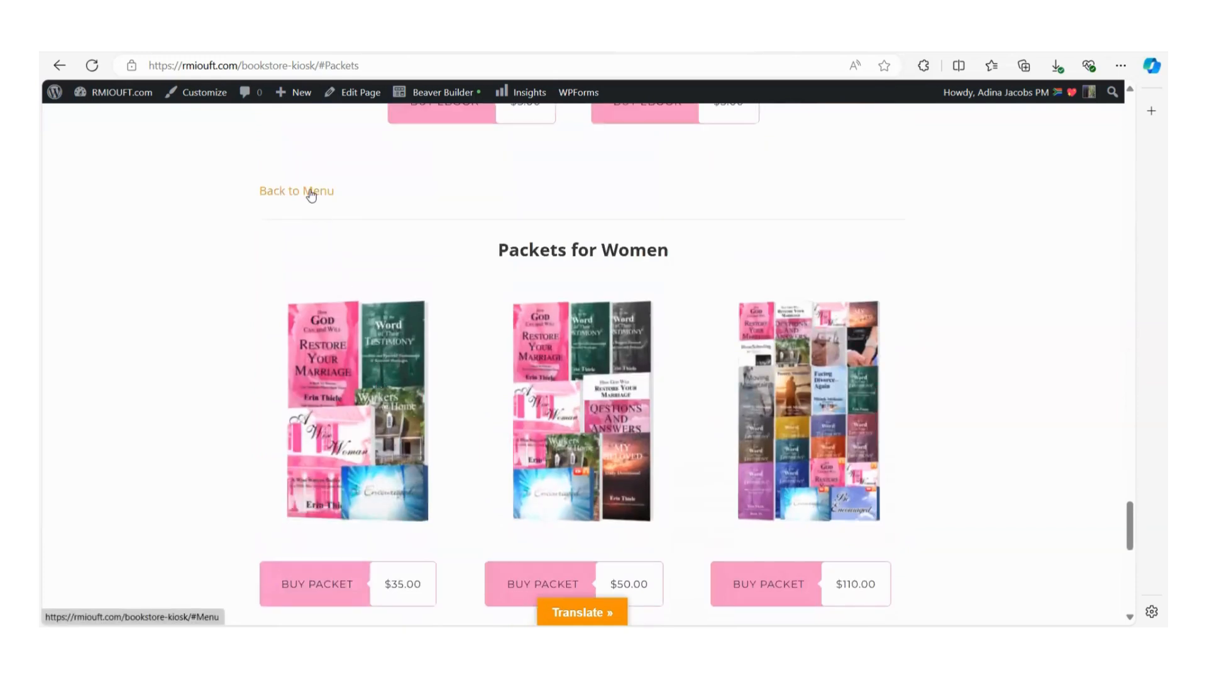
{"action": "scroll", "coordinate": [358, 304], "scroll_direction": "up", "scroll_amount": 1}
{"action": "left_click", "coordinate": [372, 323]}
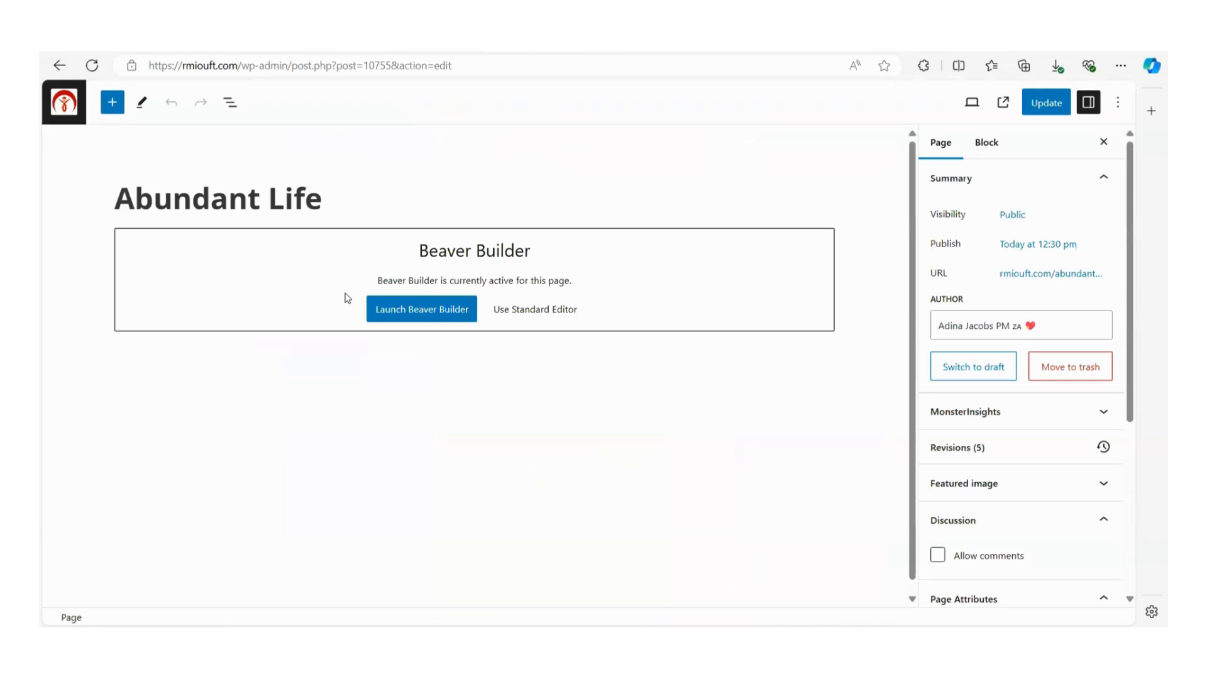
- Launch Beaver Builder for the Abundant Life page and bring the empty content area under the title into view
{"action": "left_click", "coordinate": [421, 313]}
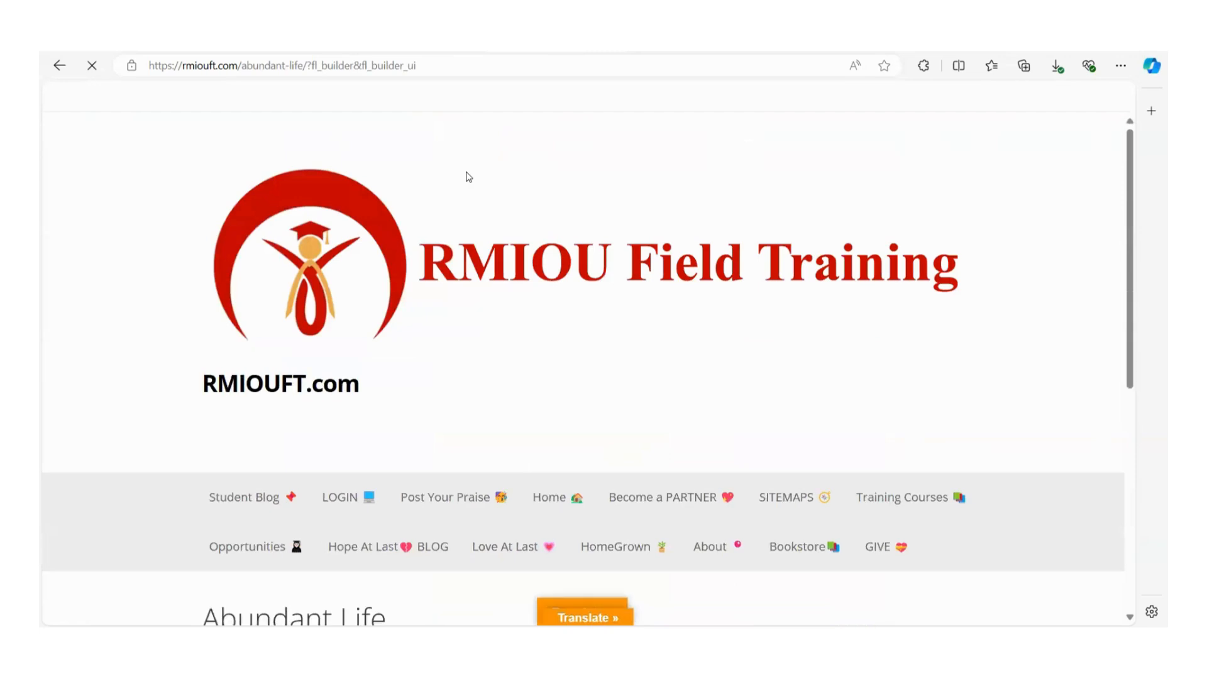
{"action": "scroll", "coordinate": [566, 178], "scroll_direction": "down", "scroll_amount": 5}
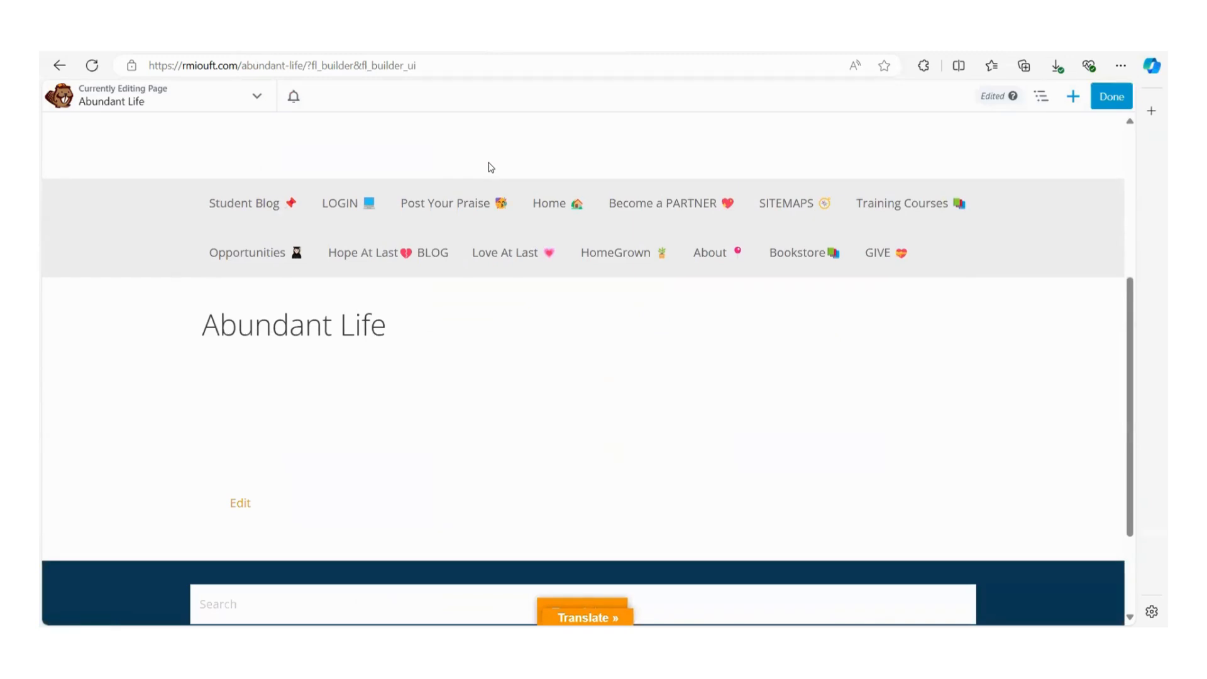
{"action": "scroll", "coordinate": [459, 302], "scroll_direction": "down", "scroll_amount": 2}
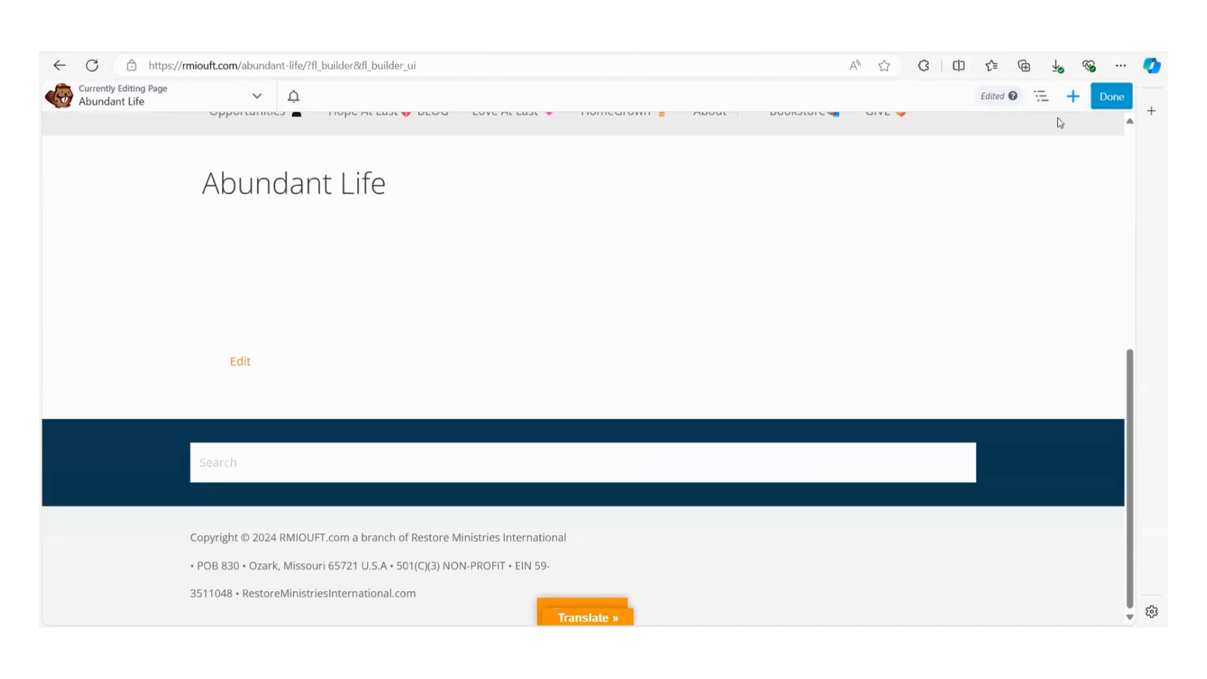
- Add a Text Editor module under the Abundant Life title and enter "Menu:" as its first line
{"action": "left_click", "coordinate": [1073, 96]}
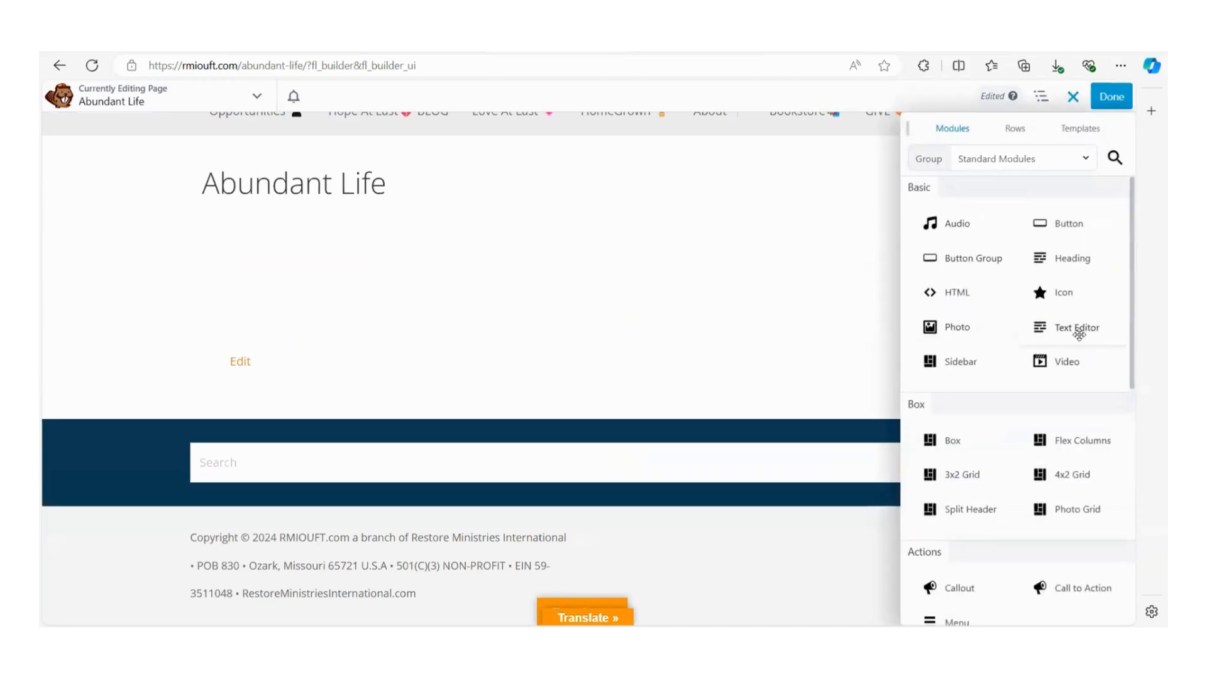
{"action": "left_click_drag", "start_coordinate": [1078, 335], "coordinate": [569, 348]}
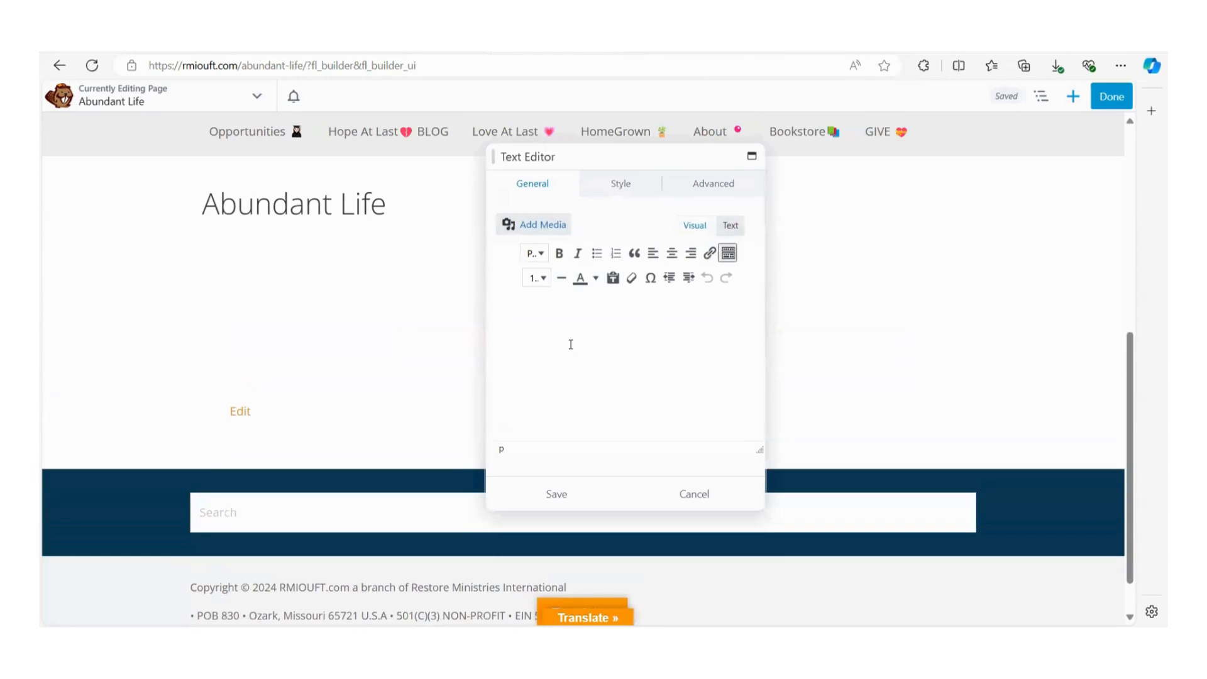
{"action": "type", "text": "Men"}
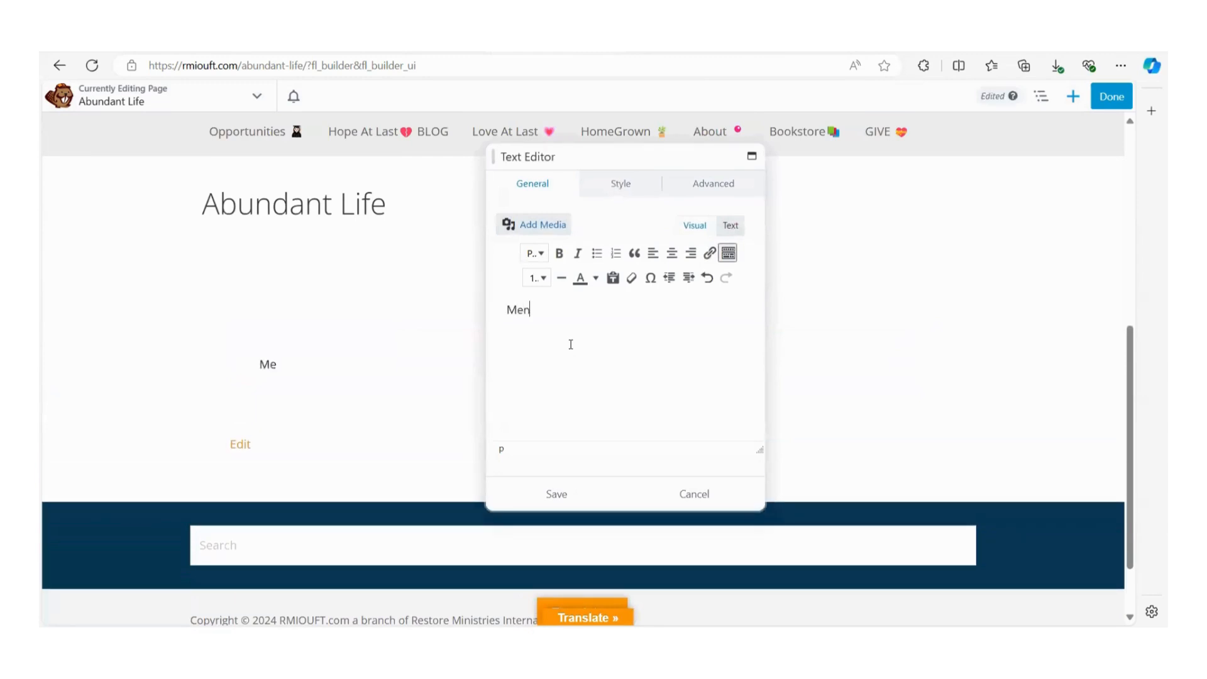
{"action": "type", "text": "u:"}
{"action": "key", "text": "Return"}
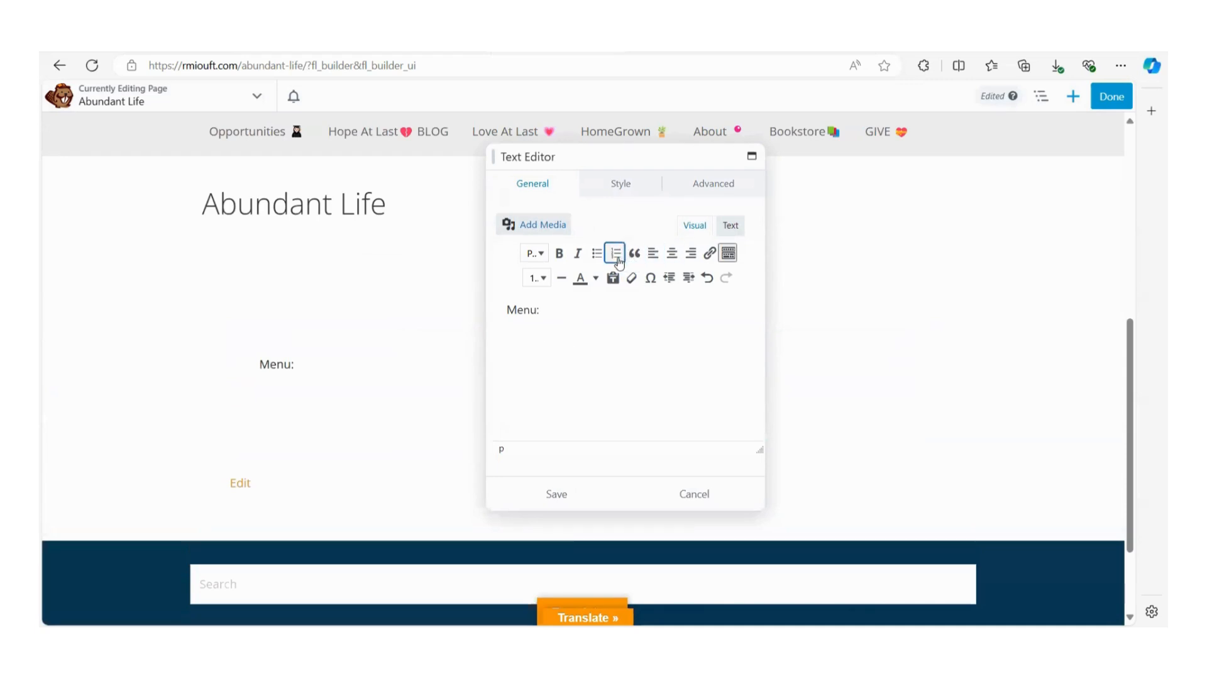
- Add a numbered list with "Whant is the Abundant Life?" and "Living the Abundant Life" under "Menu:" and save the module
{"action": "left_click", "coordinate": [616, 252]}
{"action": "type", "text": "Wh"}
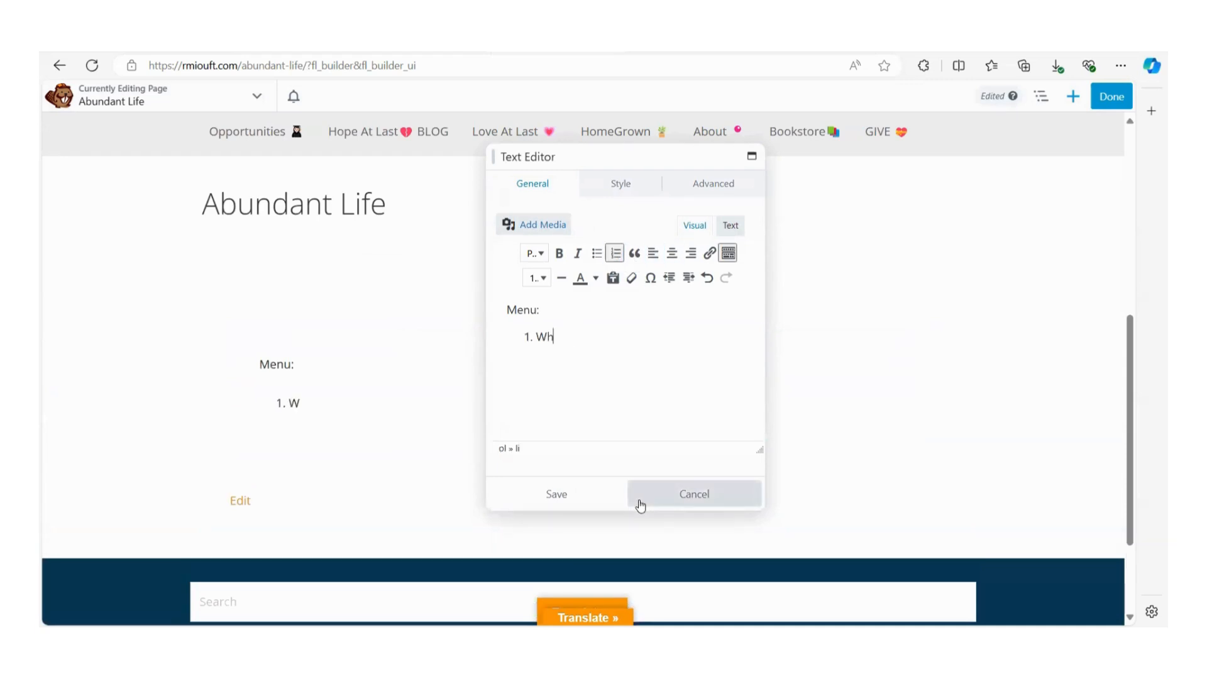
{"action": "type", "text": "ant is the Abun"}
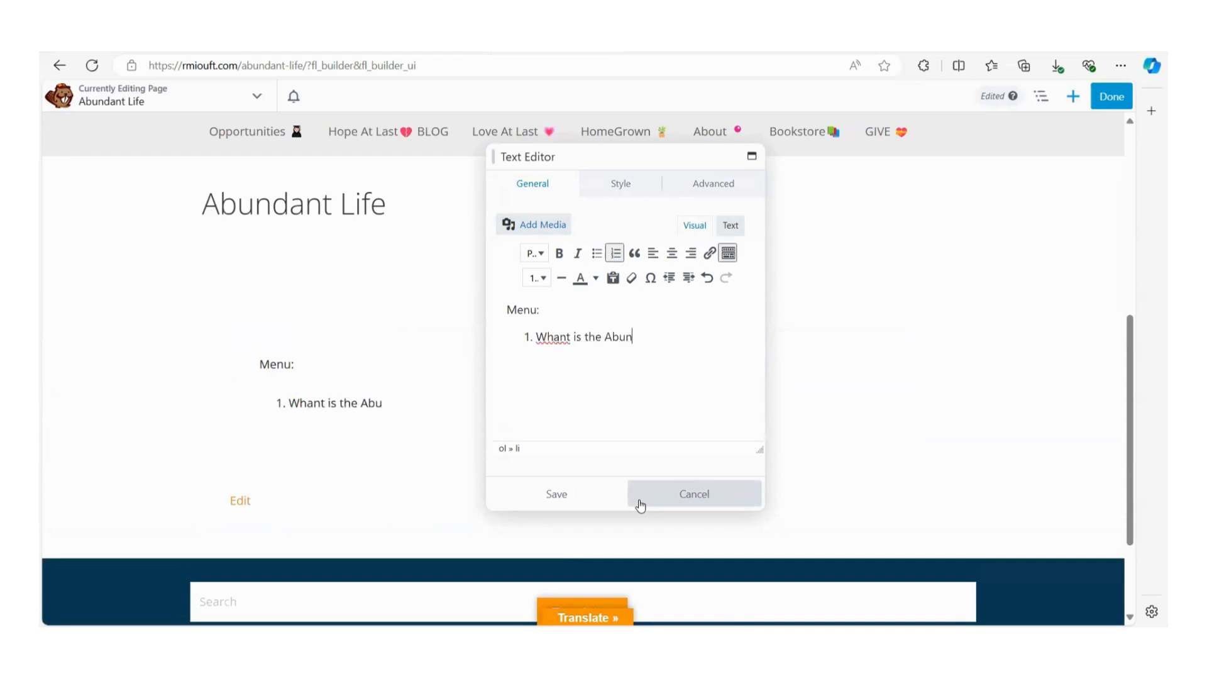
{"action": "type", "text": "dant Life?"}
{"action": "key", "text": "Return"}
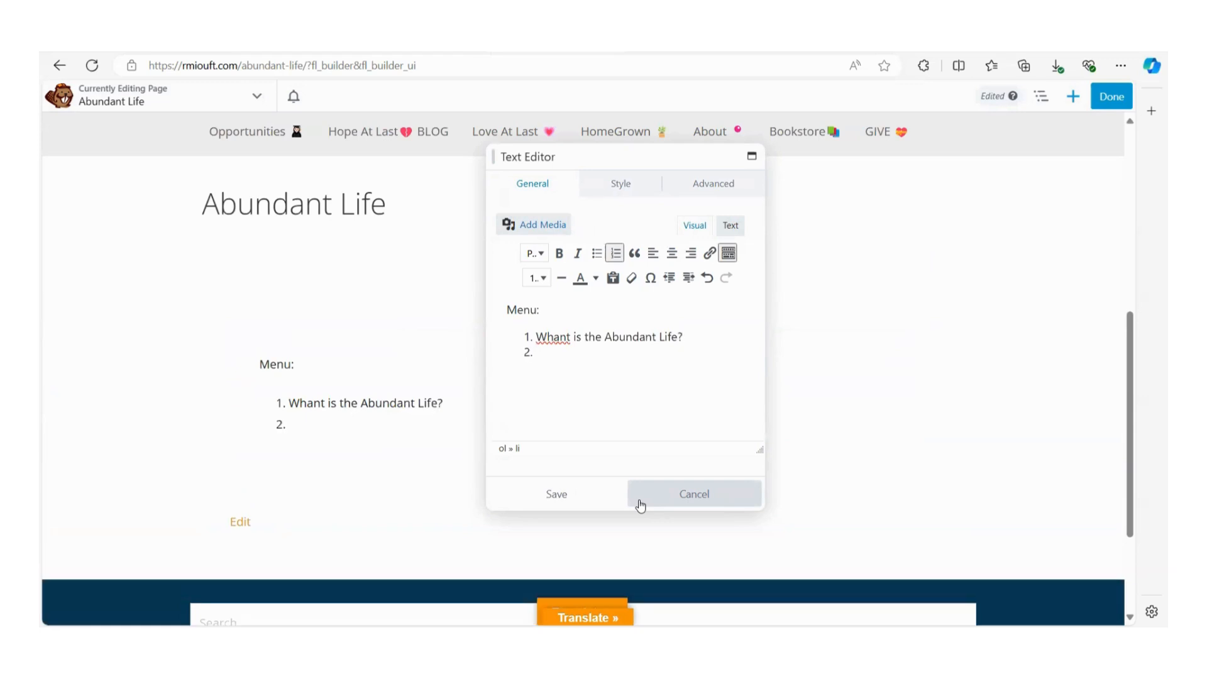
{"action": "type", "text": "Living the Abun"}
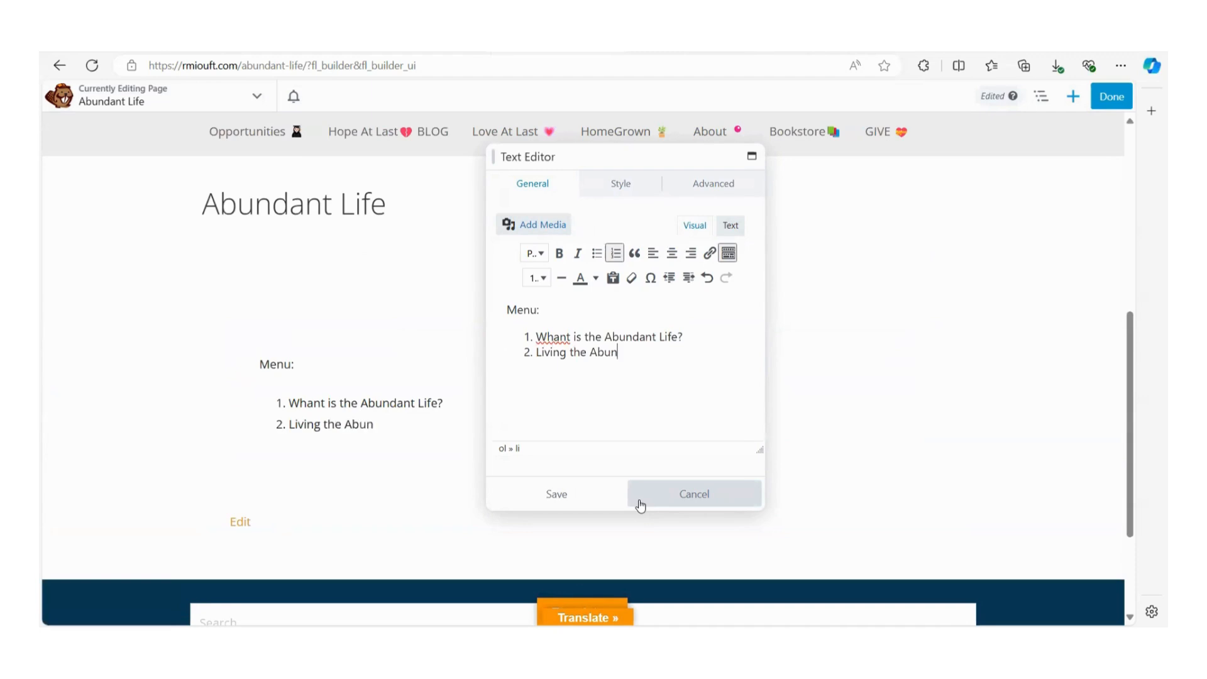
{"action": "type", "text": "dant Life"}
{"action": "left_click", "coordinate": [579, 501]}
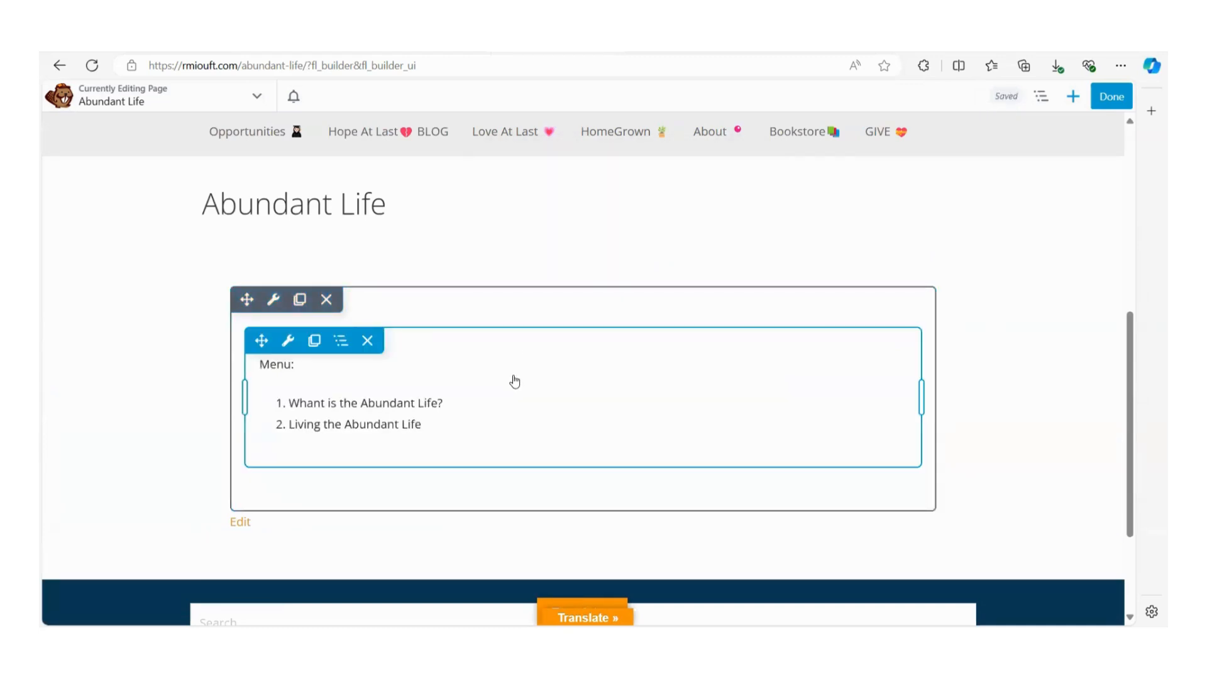
- Add a second Text Editor module below the menu, paste the copied "What is the Abundant Life?" passage from loveatlast.org and save it
{"action": "left_click", "coordinate": [1072, 96]}
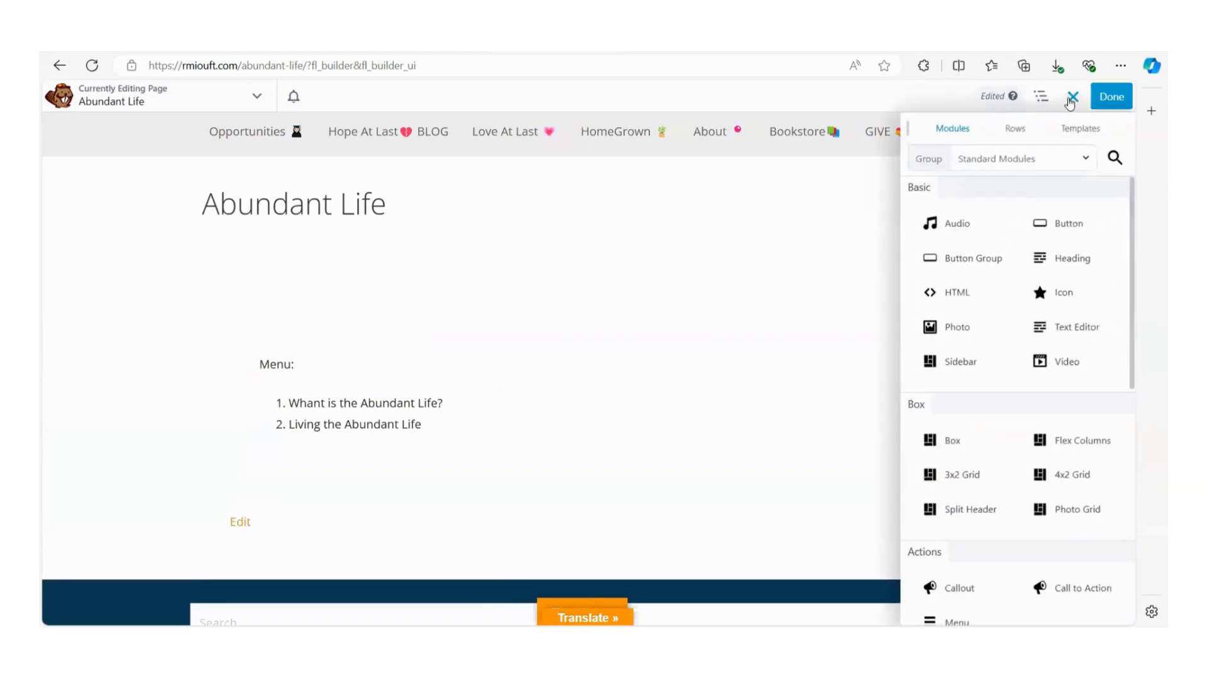
{"action": "left_click_drag", "start_coordinate": [1077, 327], "coordinate": [514, 497]}
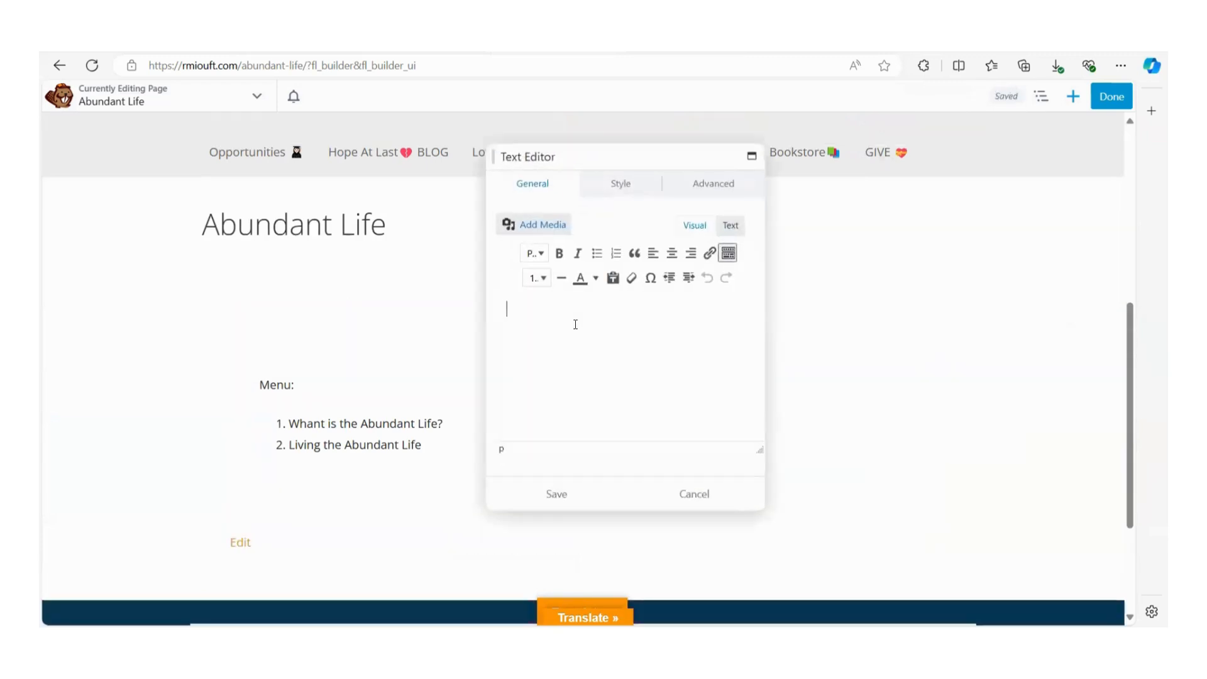
{"action": "left_click", "coordinate": [748, 42]}
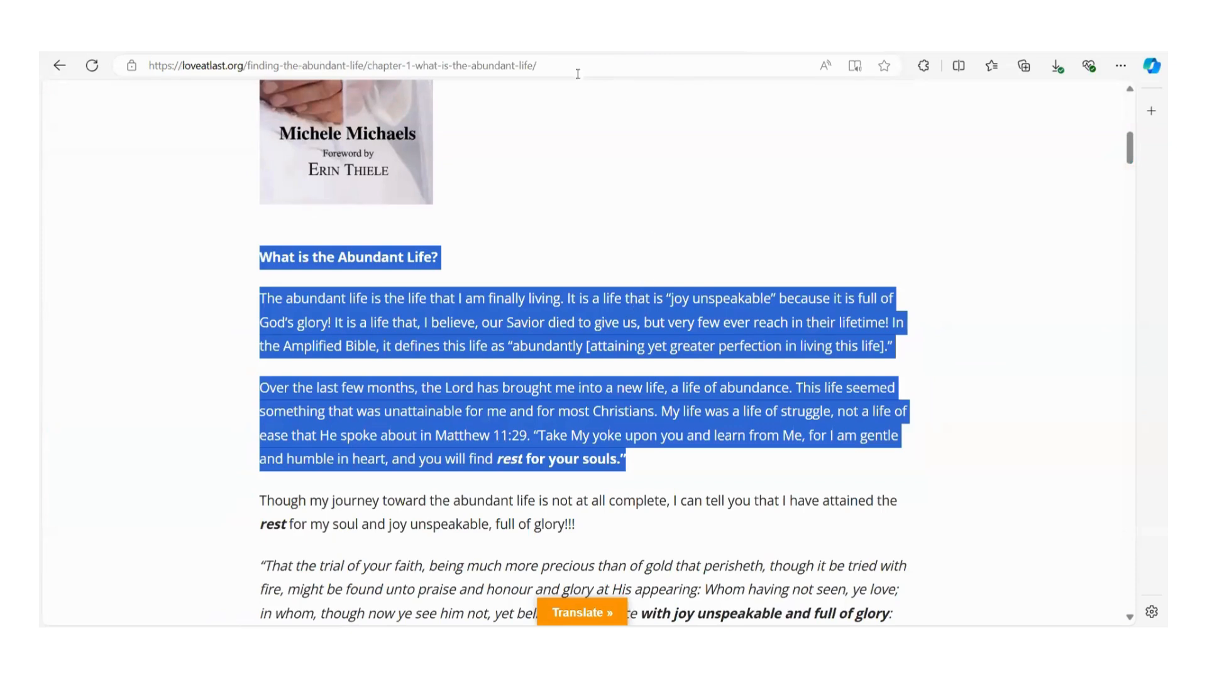
{"action": "left_click", "coordinate": [548, 42]}
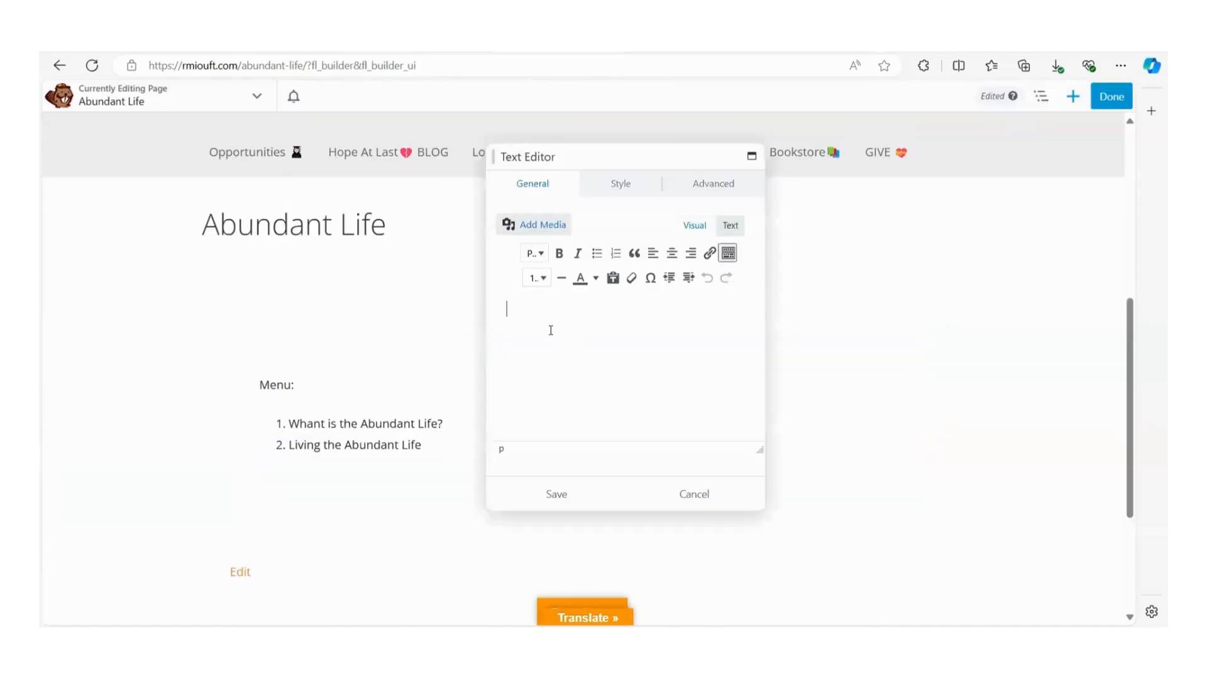
{"action": "key", "text": "ctrl+v"}
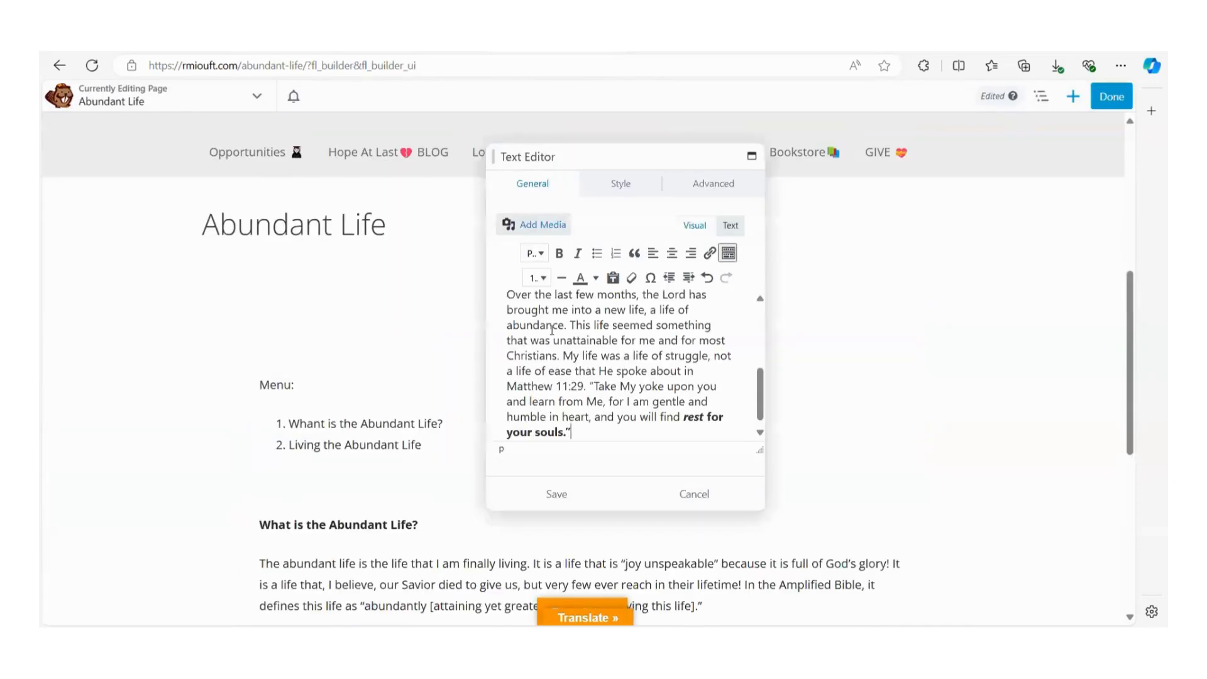
{"action": "left_click", "coordinate": [556, 494]}
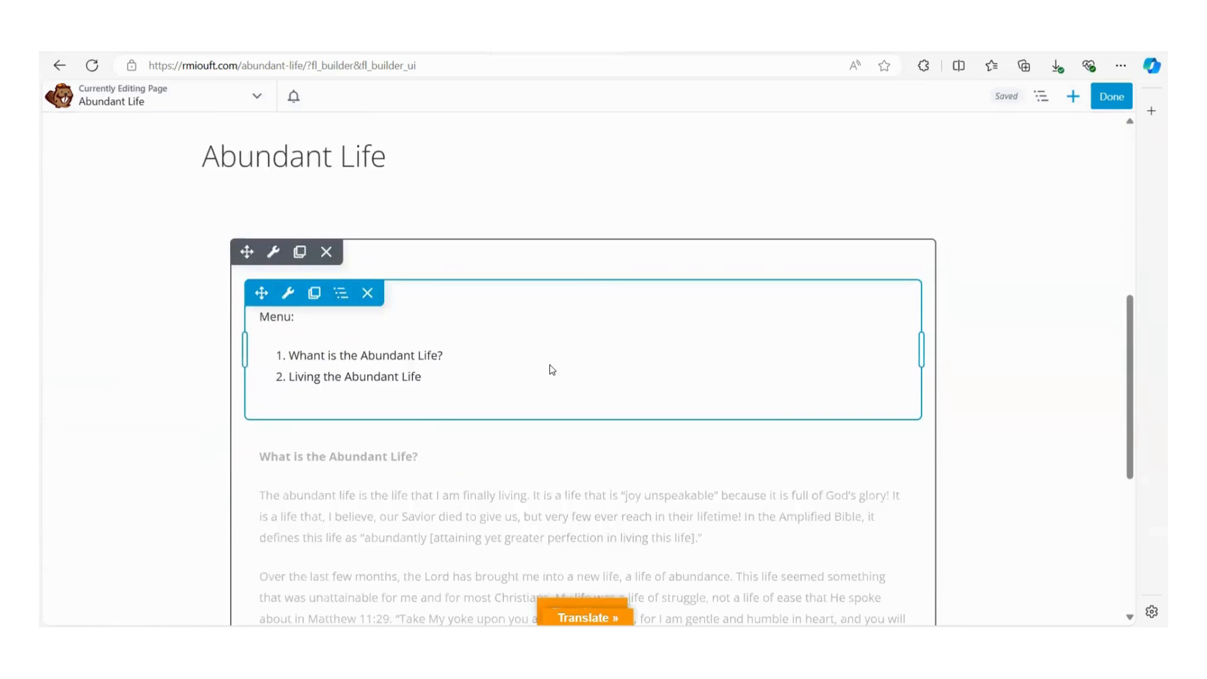
- Add a third Text Editor module below the passage, enter the heading "Living the Abundant Life" and paste the copied text beneath it
{"action": "scroll", "coordinate": [552, 369], "scroll_direction": "down", "scroll_amount": 3}
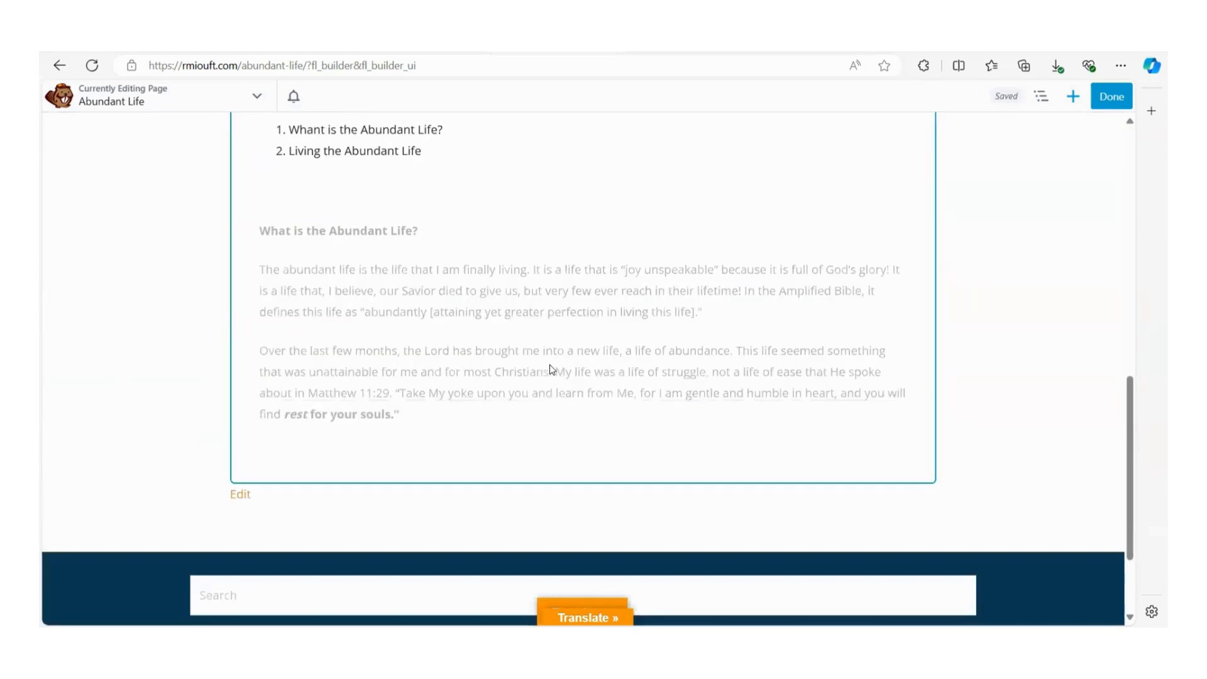
{"action": "left_click", "coordinate": [1071, 98]}
{"action": "left_click_drag", "start_coordinate": [1124, 327], "coordinate": [570, 467]}
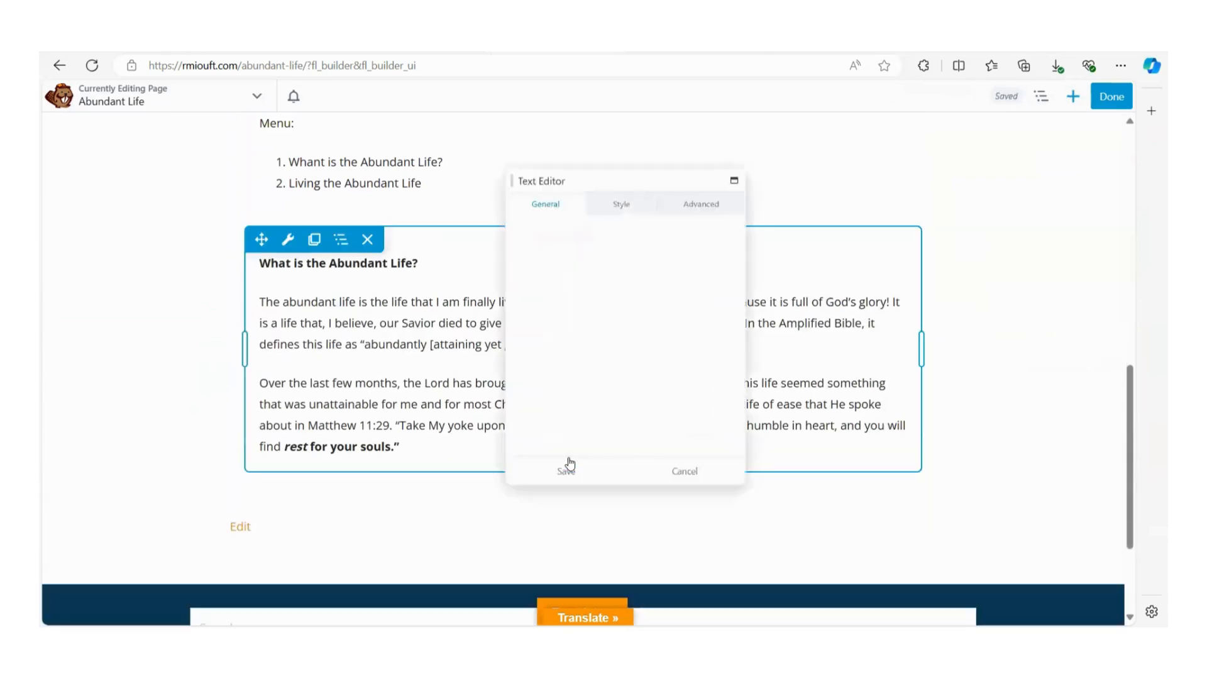
{"action": "type", "text": "Liv"}
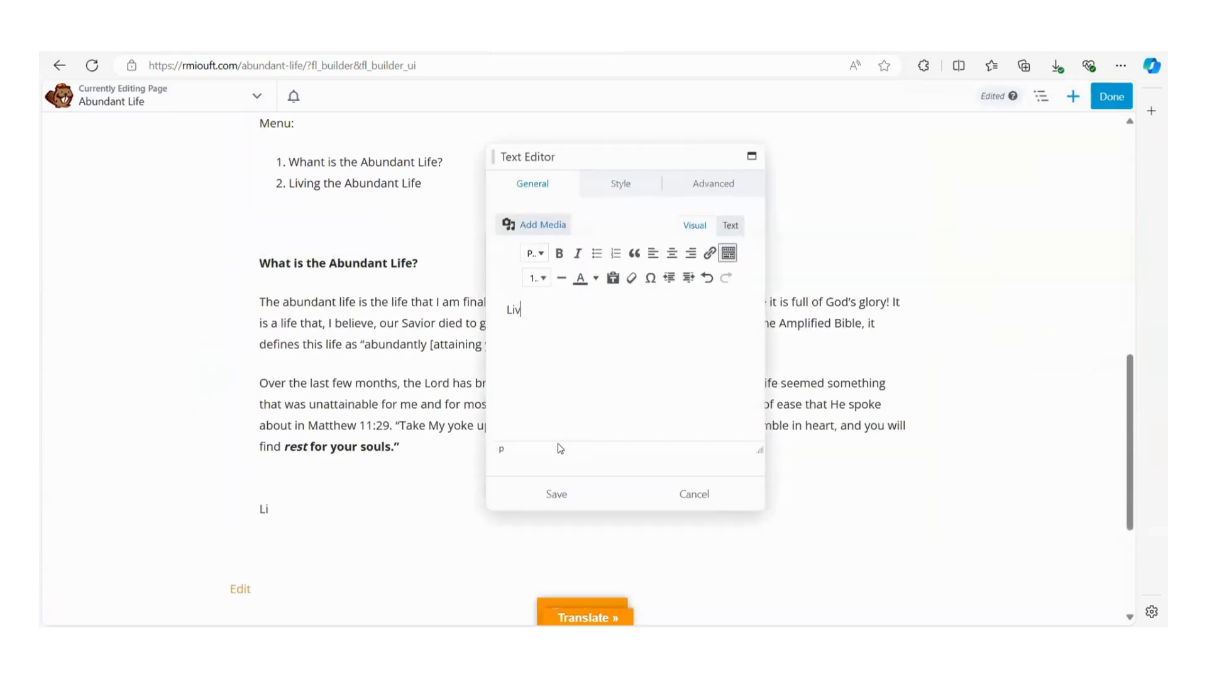
{"action": "type", "text": "ing the Abundant"}
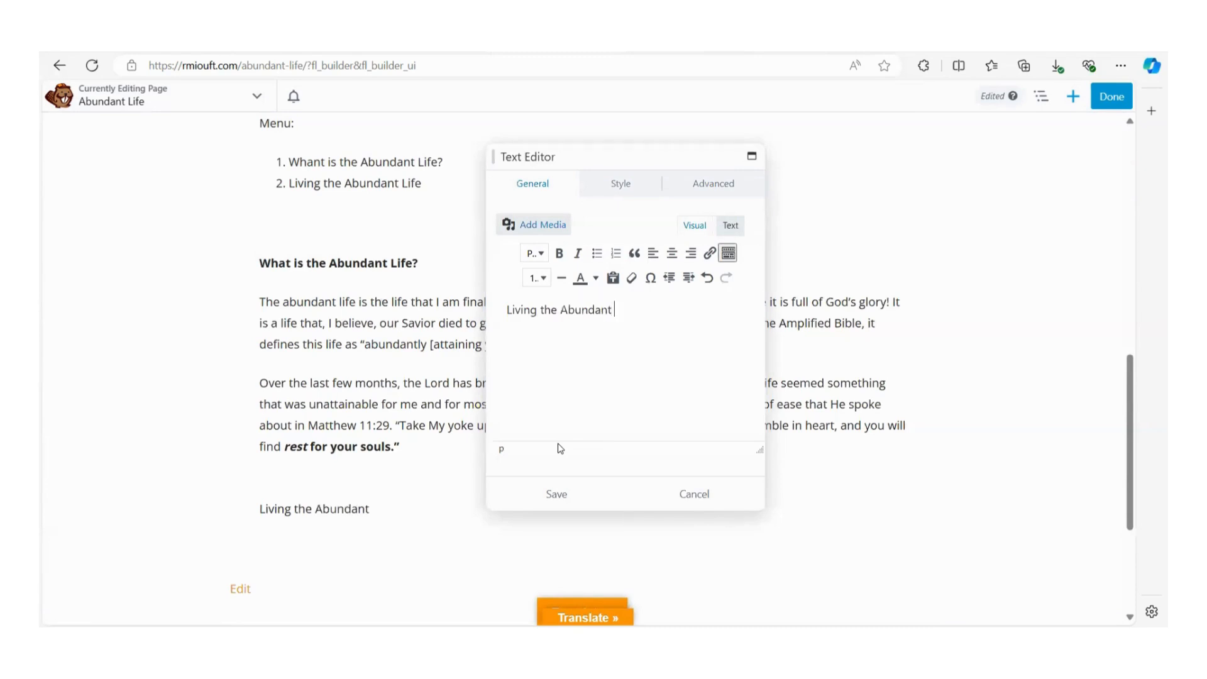
{"action": "type", "text": " Life"}
{"action": "key", "text": "Return"}
{"action": "key", "text": "ctrl+v"}
- Make the "Living the Abundant Life" heading bold in the third text module and save the module
{"action": "scroll", "coordinate": [527, 402], "scroll_direction": "up", "scroll_amount": 5}
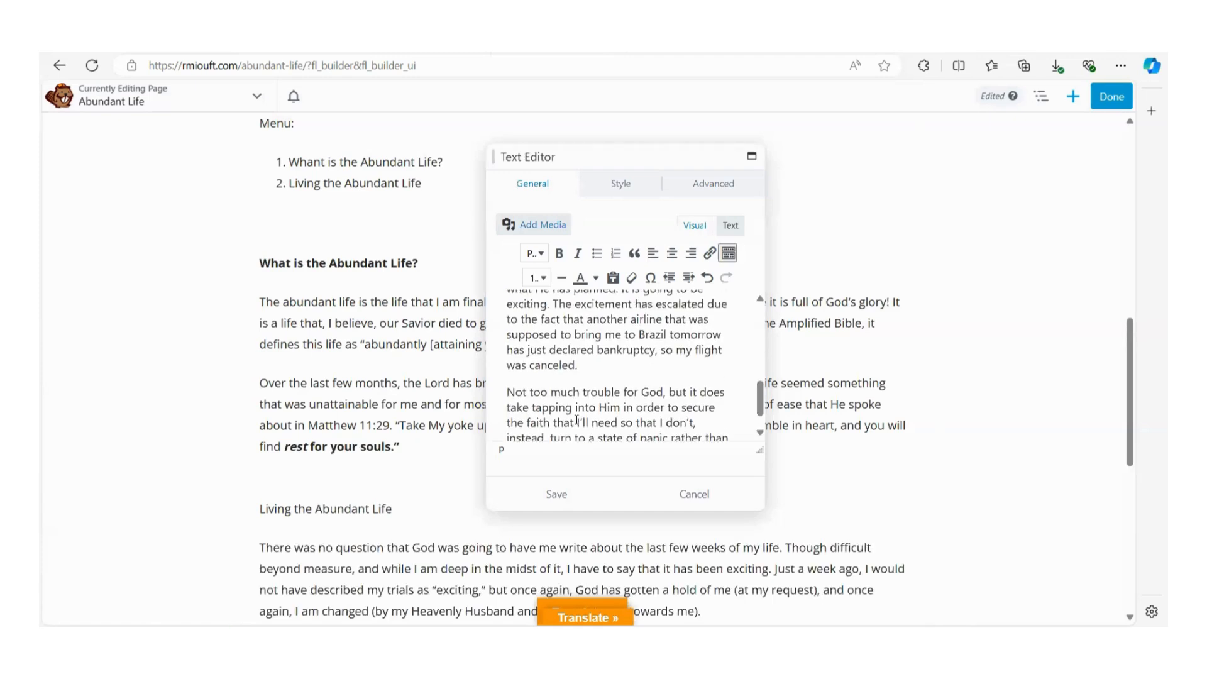
{"action": "left_click_drag", "start_coordinate": [634, 310], "coordinate": [506, 310]}
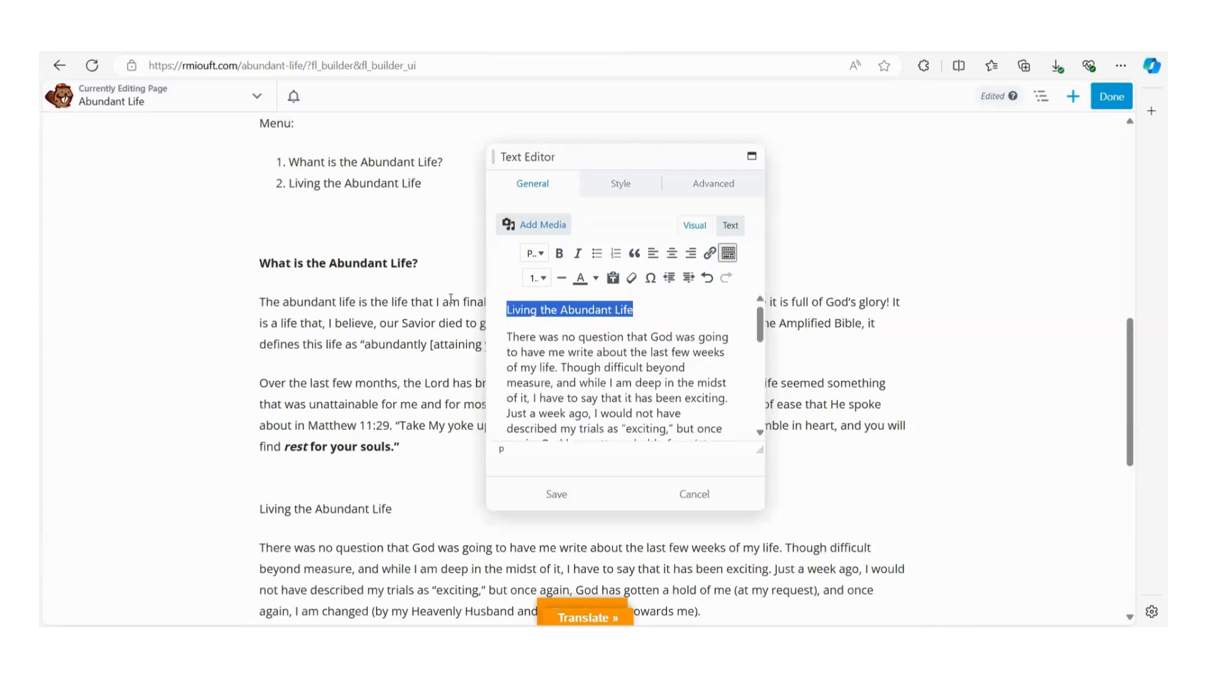
{"action": "left_click", "coordinate": [564, 255]}
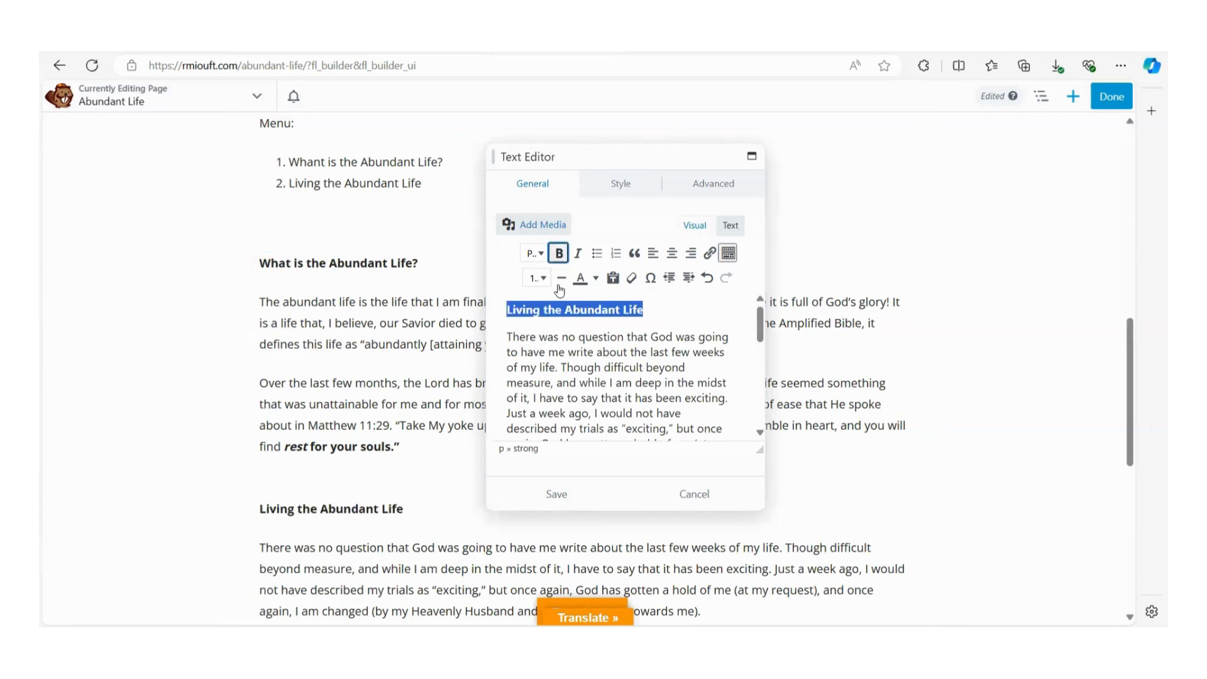
{"action": "left_click", "coordinate": [556, 494]}
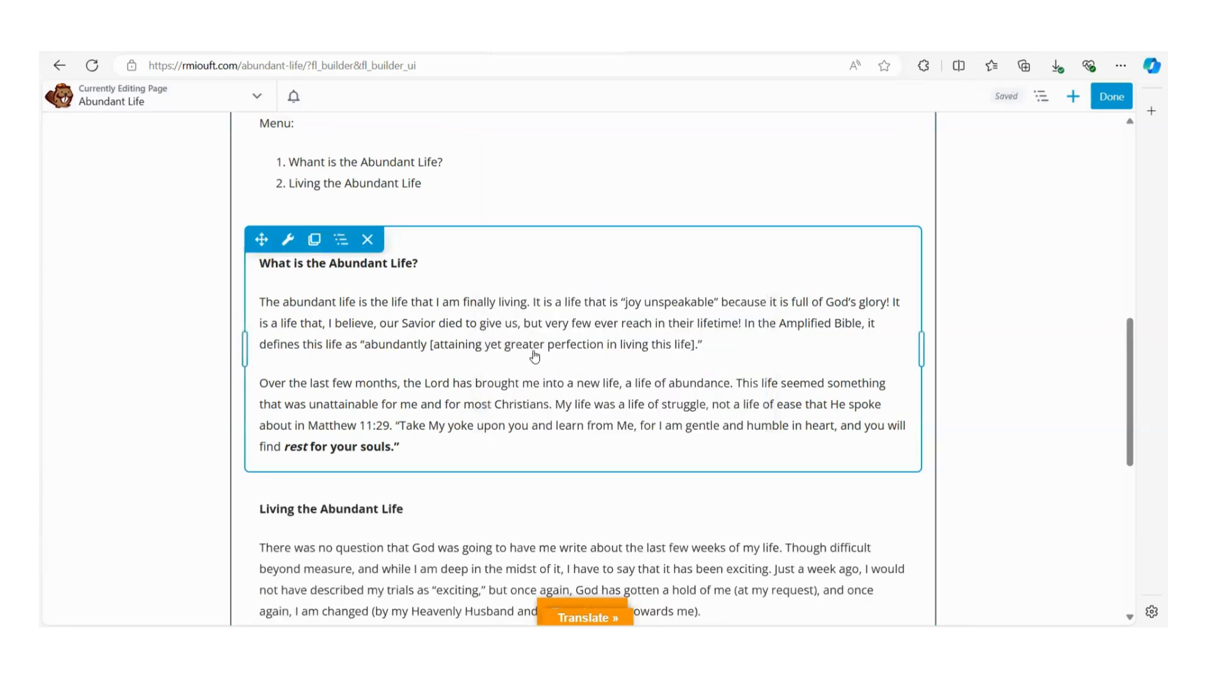
- Give the text module containing the "Menu:" list the HTML element ID "Menu" and save it
{"action": "scroll", "coordinate": [534, 356], "scroll_direction": "down", "scroll_amount": 3}
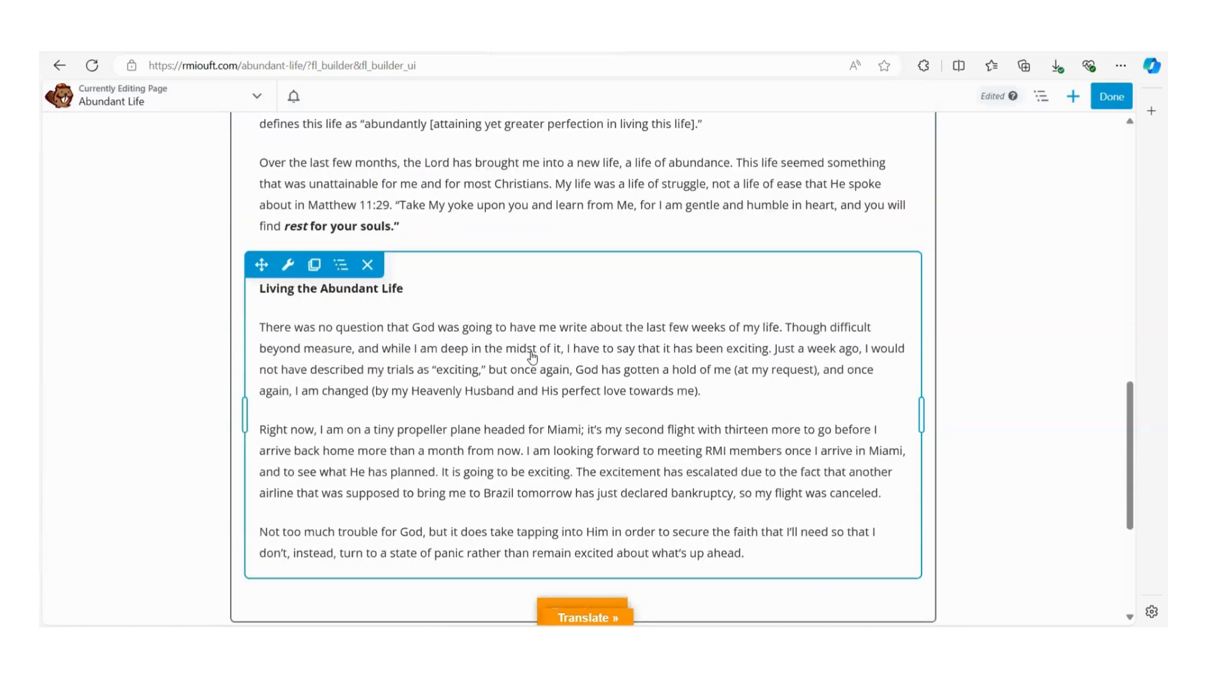
{"action": "scroll", "coordinate": [531, 357], "scroll_direction": "down", "scroll_amount": 2}
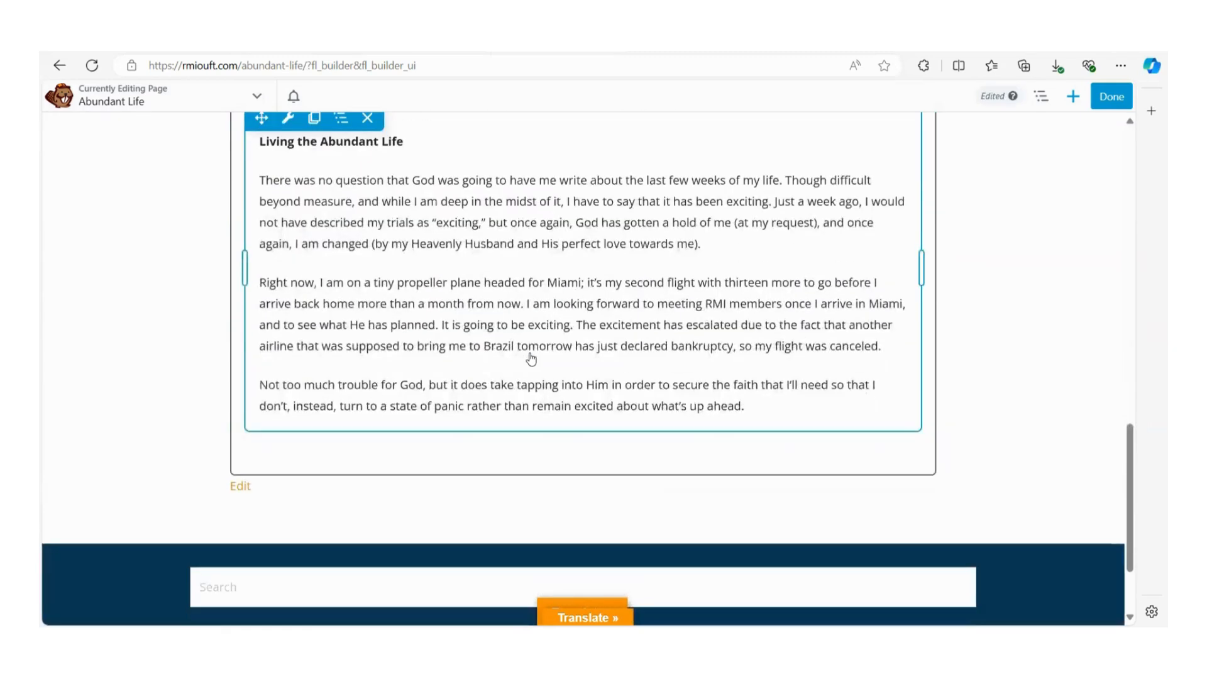
{"action": "scroll", "coordinate": [531, 358], "scroll_direction": "up", "scroll_amount": 1}
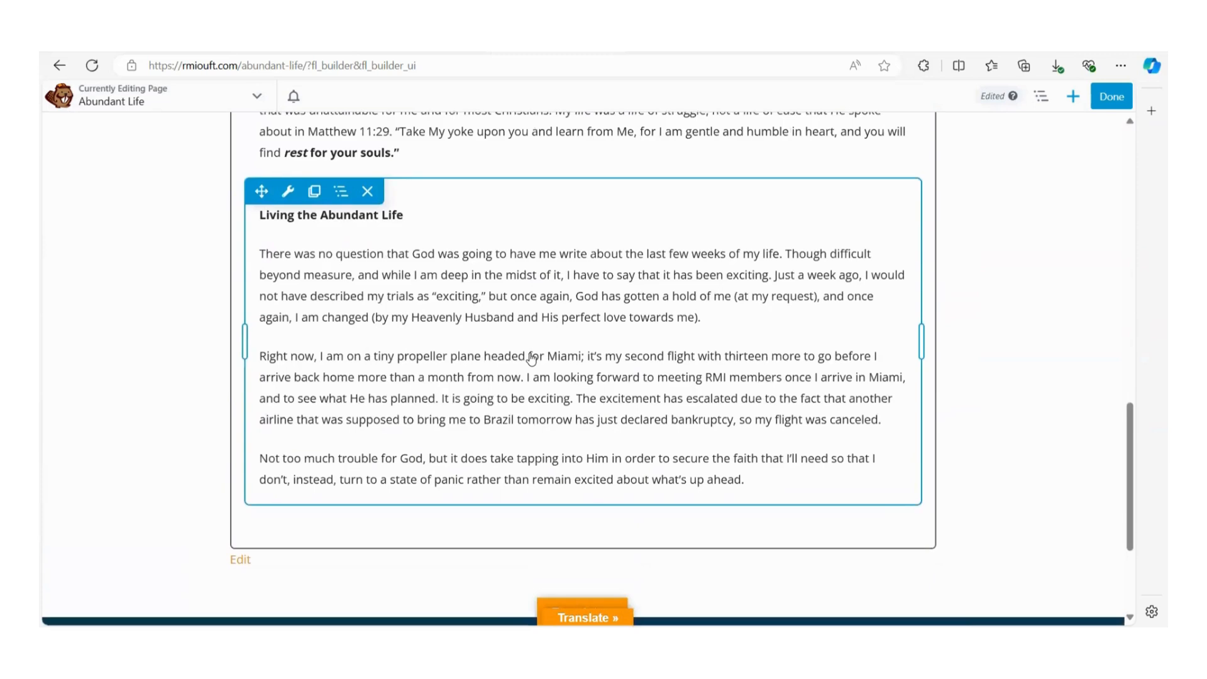
{"action": "scroll", "coordinate": [531, 358], "scroll_direction": "up", "scroll_amount": 3}
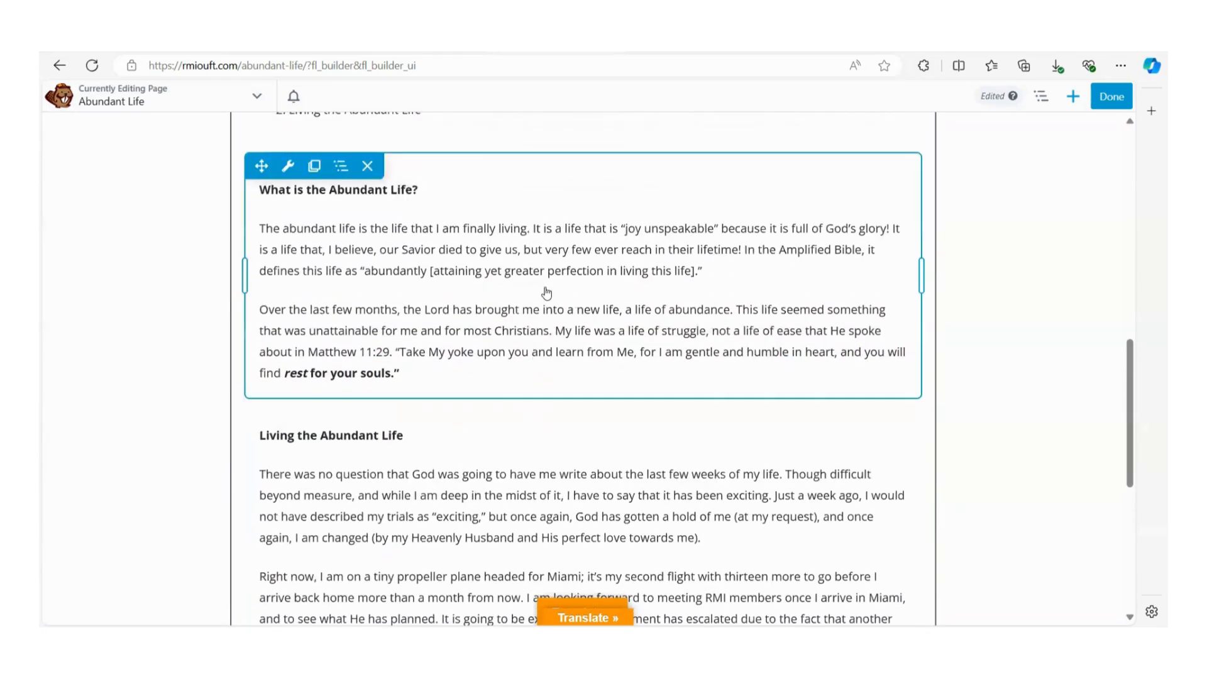
{"action": "scroll", "coordinate": [540, 306], "scroll_direction": "up", "scroll_amount": 2}
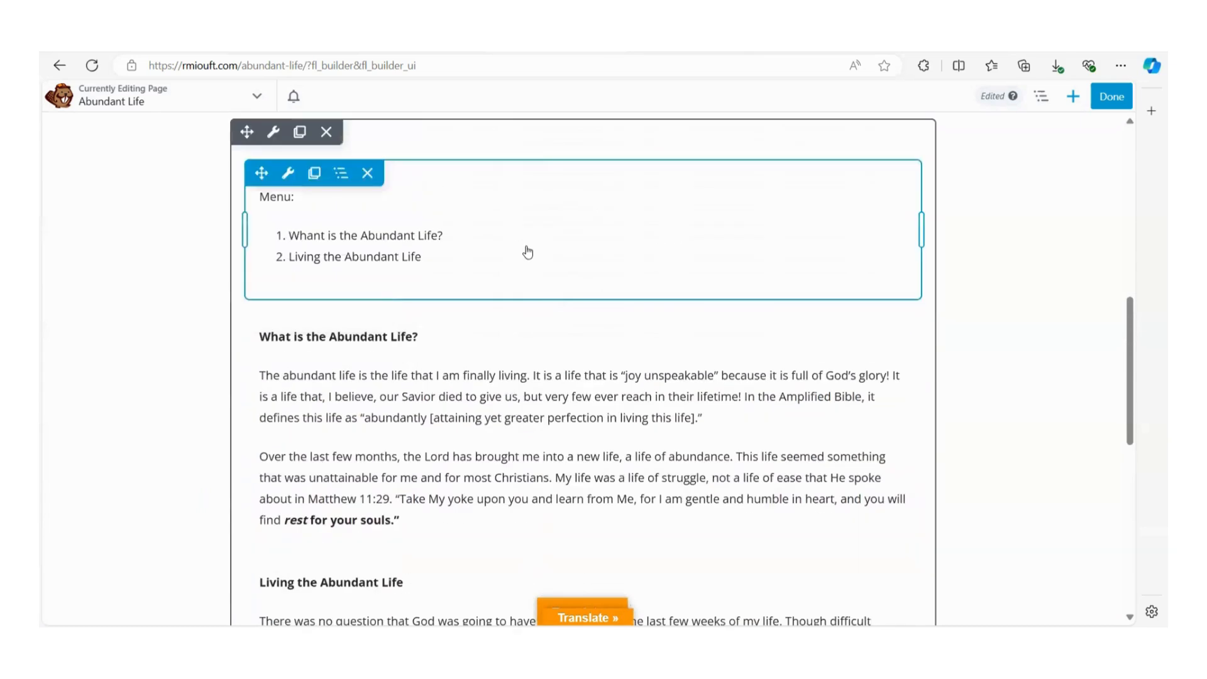
{"action": "left_click", "coordinate": [527, 252]}
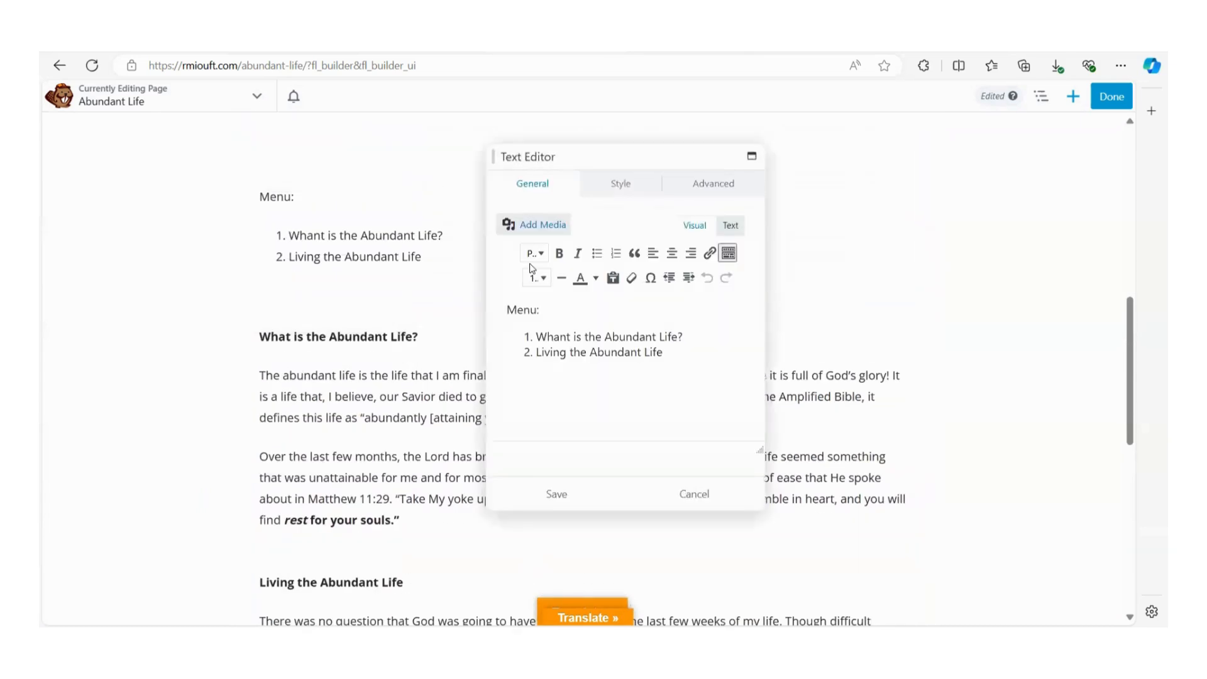
{"action": "left_click", "coordinate": [690, 189]}
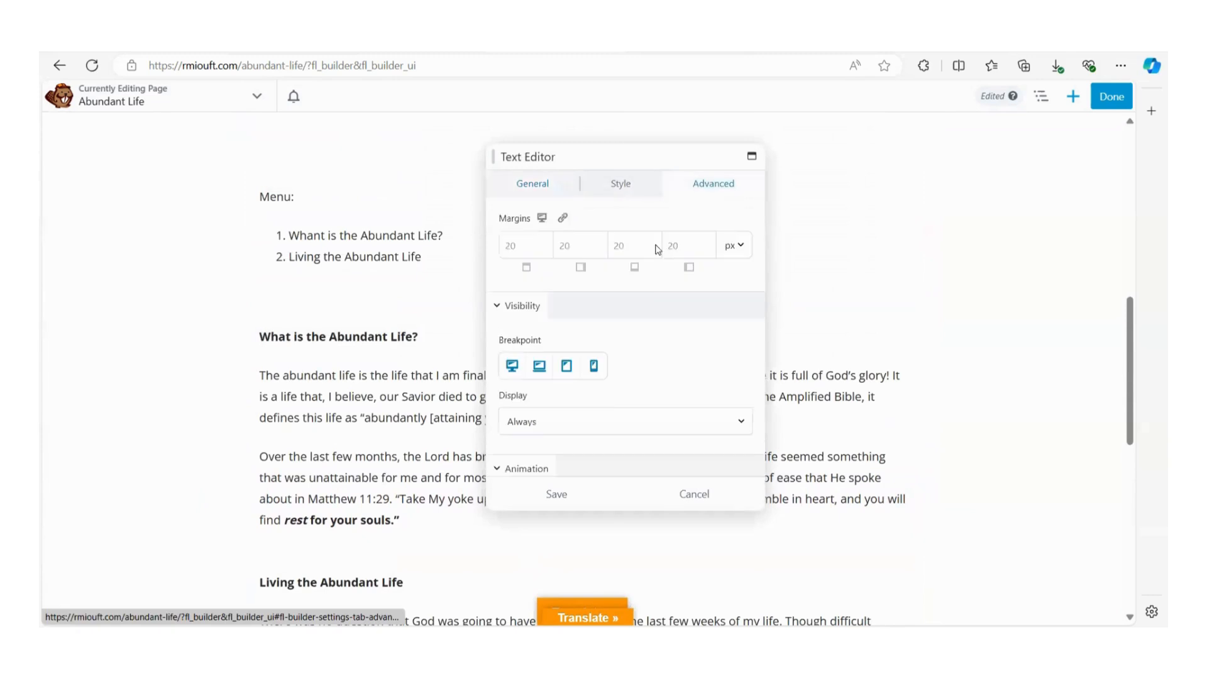
{"action": "scroll", "coordinate": [657, 249], "scroll_direction": "down", "scroll_amount": 6}
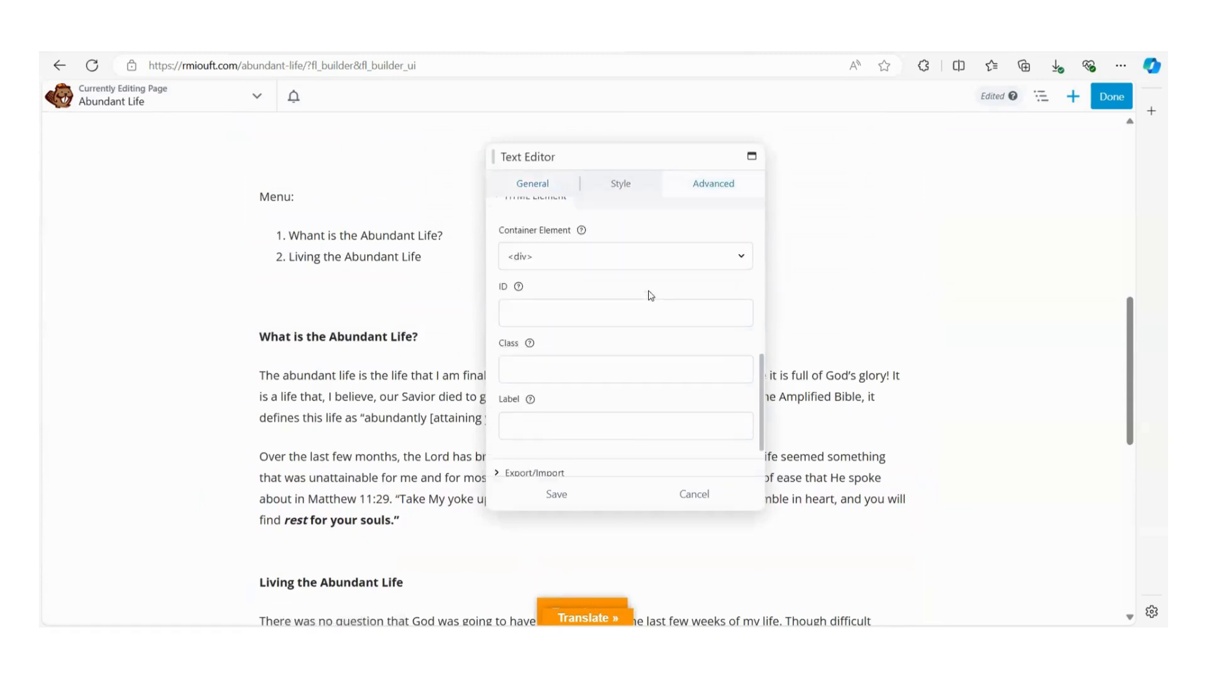
{"action": "scroll", "coordinate": [650, 295], "scroll_direction": "down", "scroll_amount": 1}
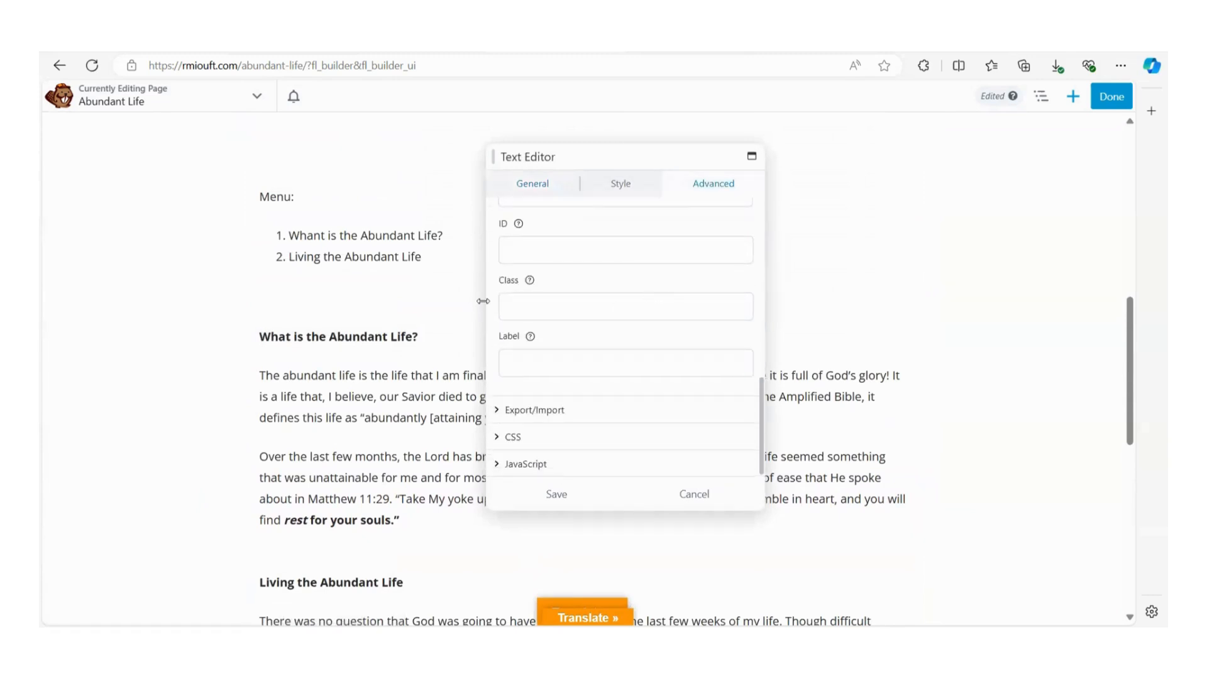
{"action": "left_click", "coordinate": [507, 254]}
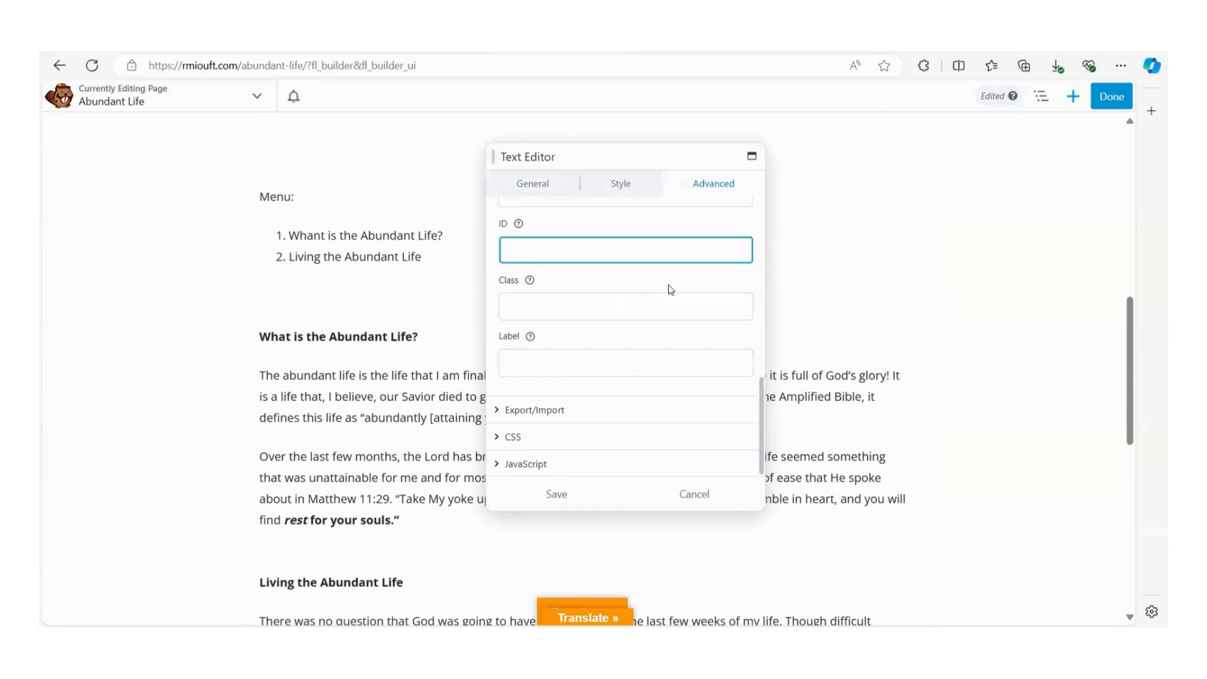
{"action": "type", "text": "Menu"}
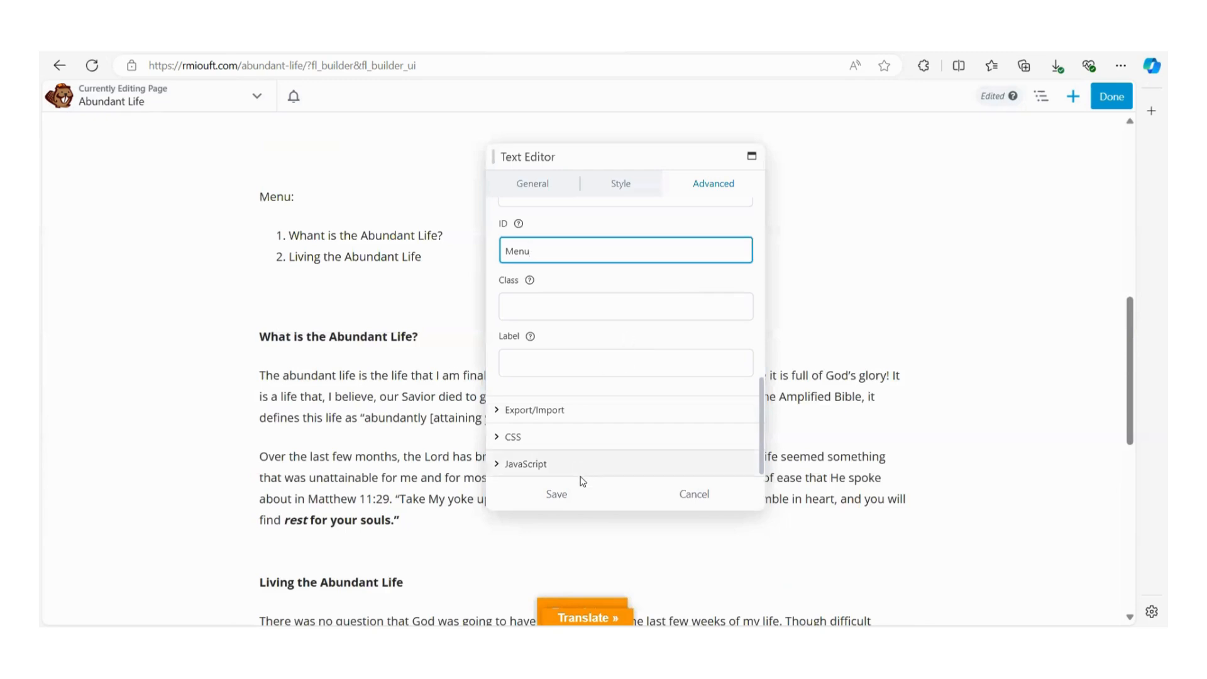
{"action": "left_click", "coordinate": [580, 504]}
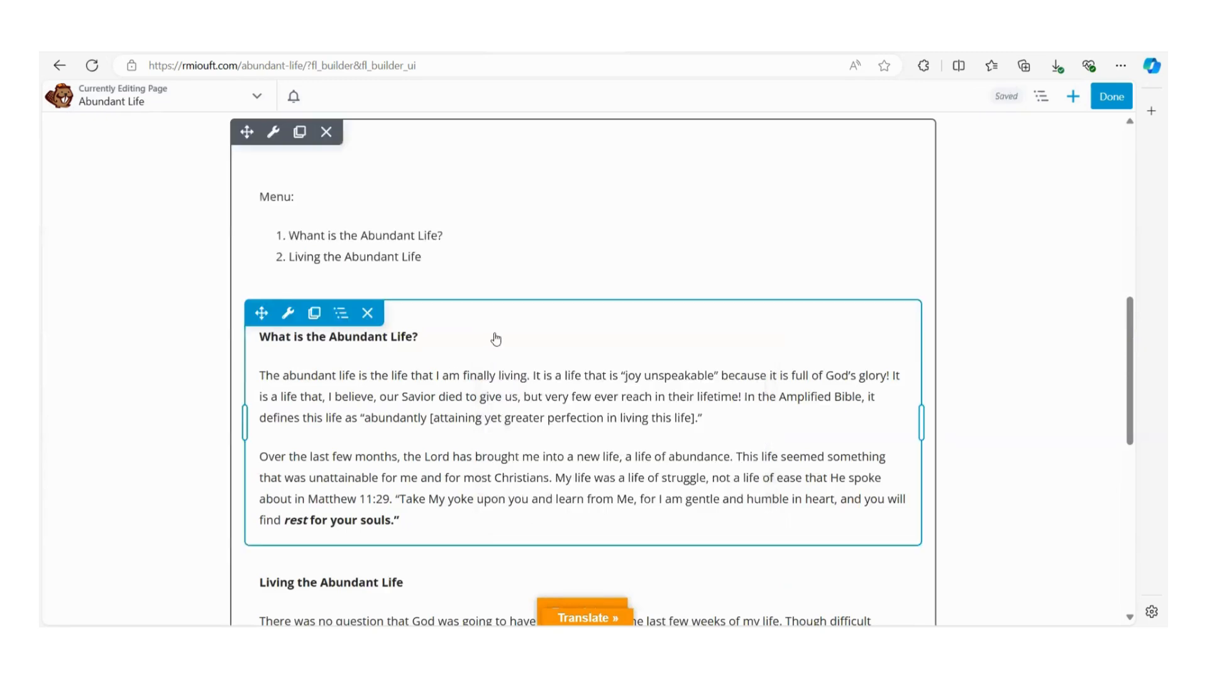
- Set the HTML element ID of the "What is the Abundant Life?" text module to "WAL" and save it
{"action": "scroll", "coordinate": [495, 339], "scroll_direction": "down", "scroll_amount": 1}
{"action": "left_click", "coordinate": [532, 340]}
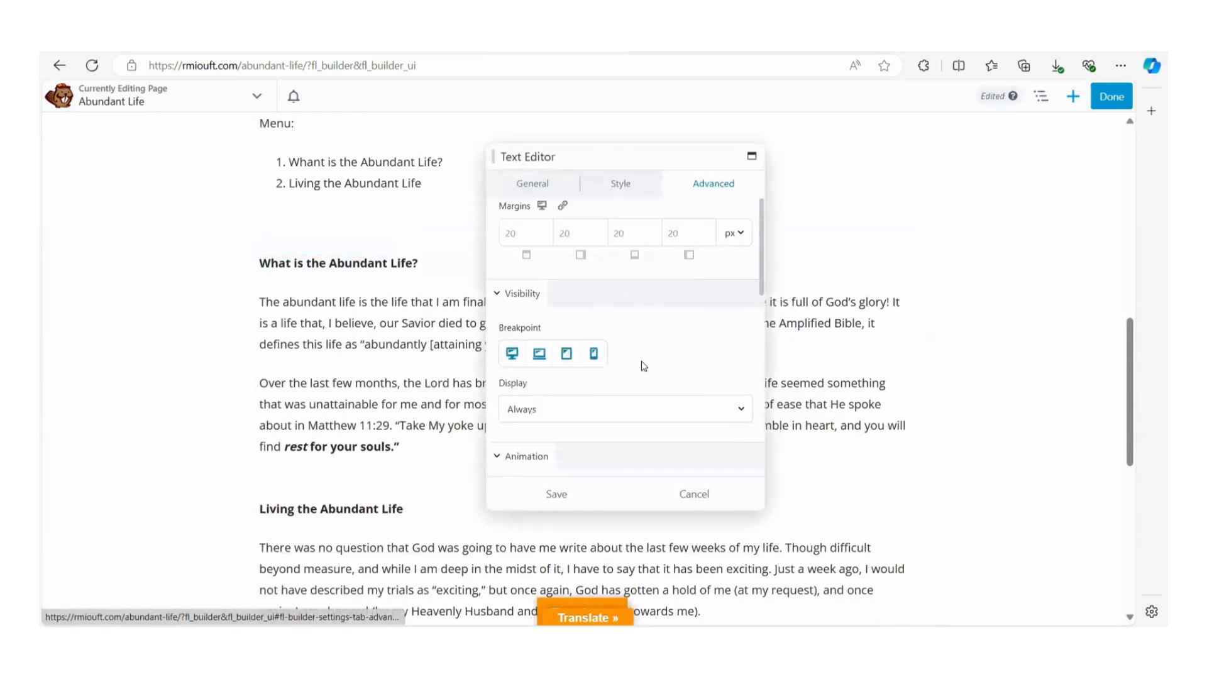
{"action": "scroll", "coordinate": [636, 354], "scroll_direction": "down", "scroll_amount": 5}
{"action": "scroll", "coordinate": [636, 354], "scroll_direction": "down", "scroll_amount": 2}
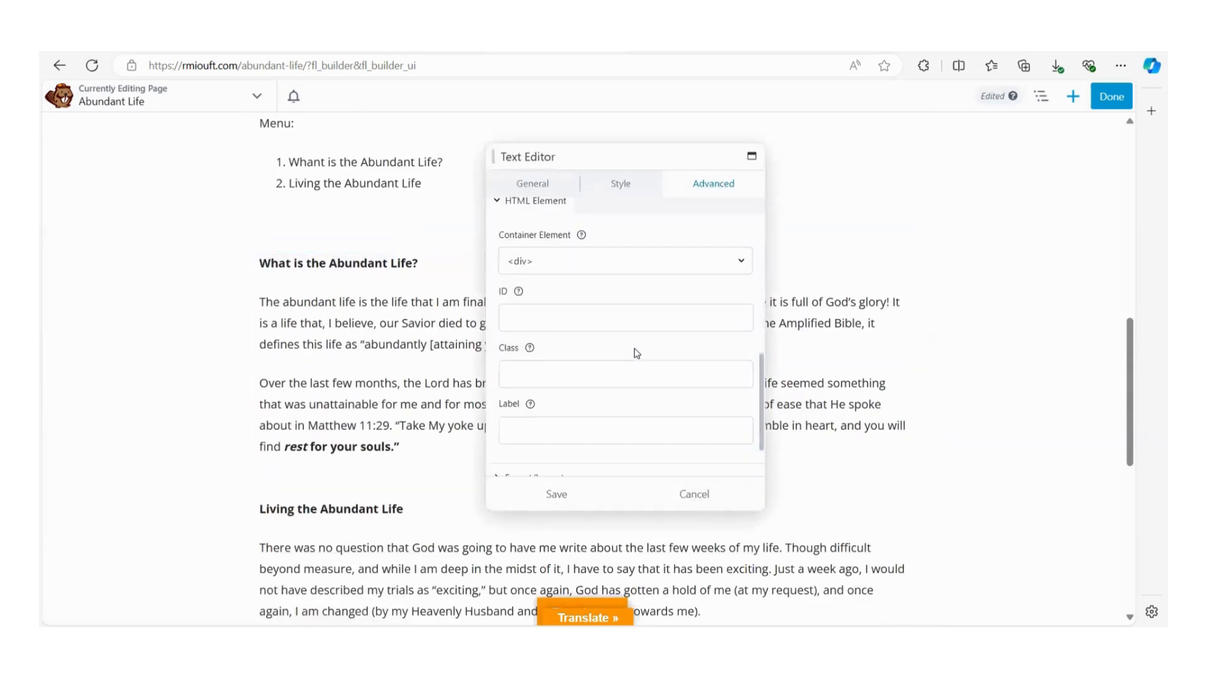
{"action": "left_click", "coordinate": [535, 307]}
{"action": "type", "text": "W"}
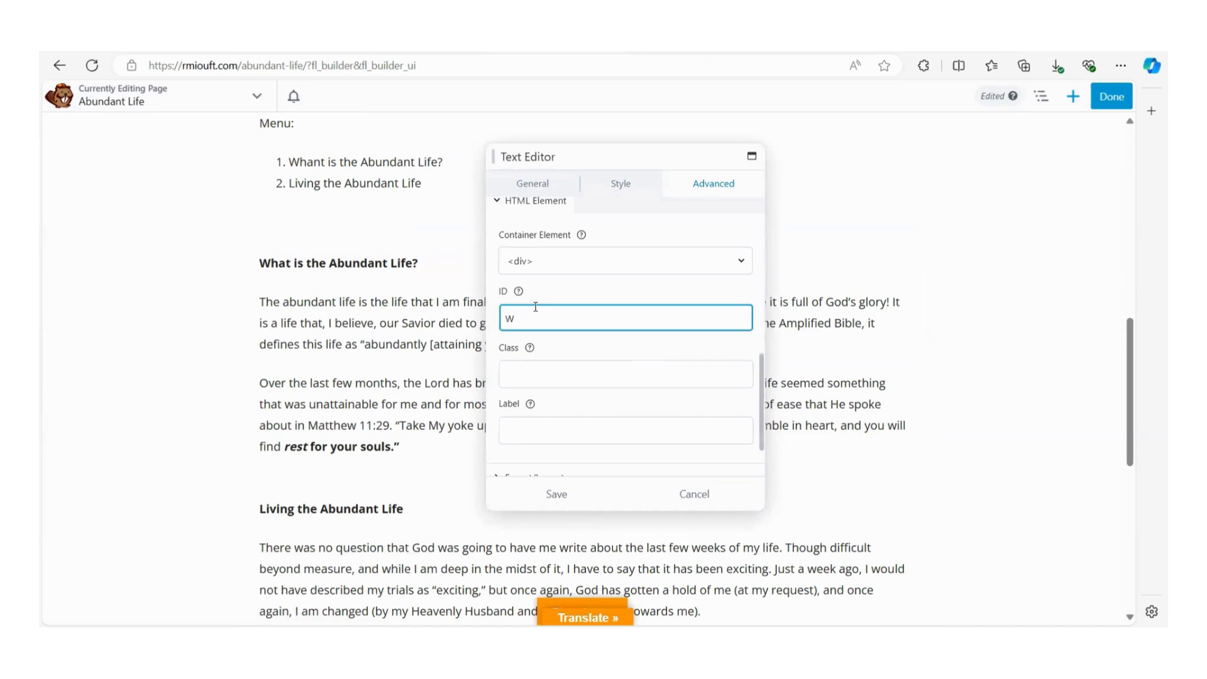
{"action": "type", "text": "AL"}
{"action": "left_click", "coordinate": [555, 495]}
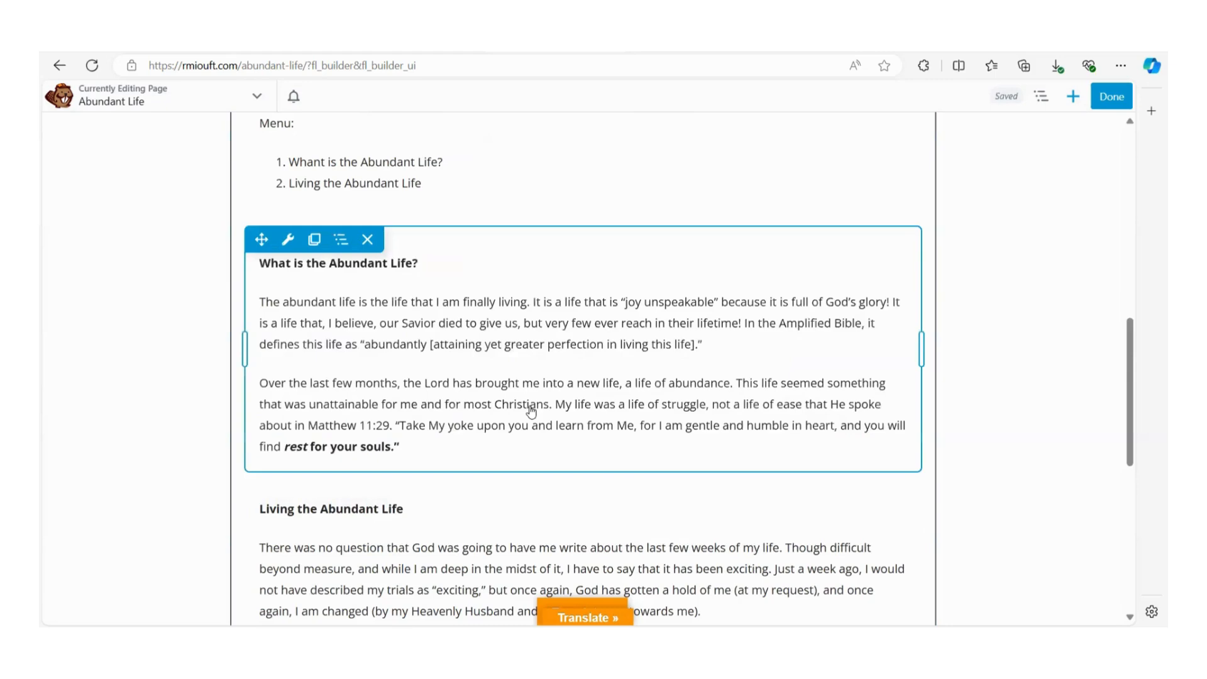
- Set the HTML element ID of the "Living the Abundant Life" text module to "LAL" and save it
{"action": "scroll", "coordinate": [531, 408], "scroll_direction": "down", "scroll_amount": 3}
{"action": "left_click", "coordinate": [531, 406]}
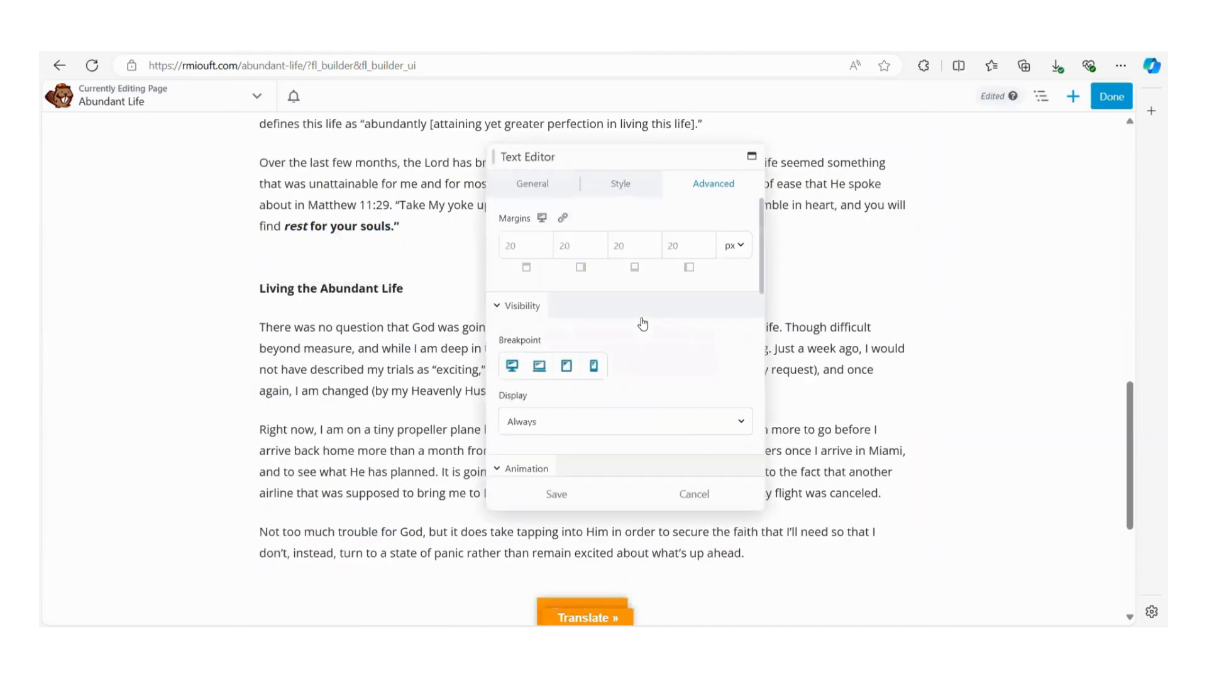
{"action": "scroll", "coordinate": [629, 352], "scroll_direction": "down", "scroll_amount": 5}
{"action": "scroll", "coordinate": [553, 345], "scroll_direction": "down", "scroll_amount": 2}
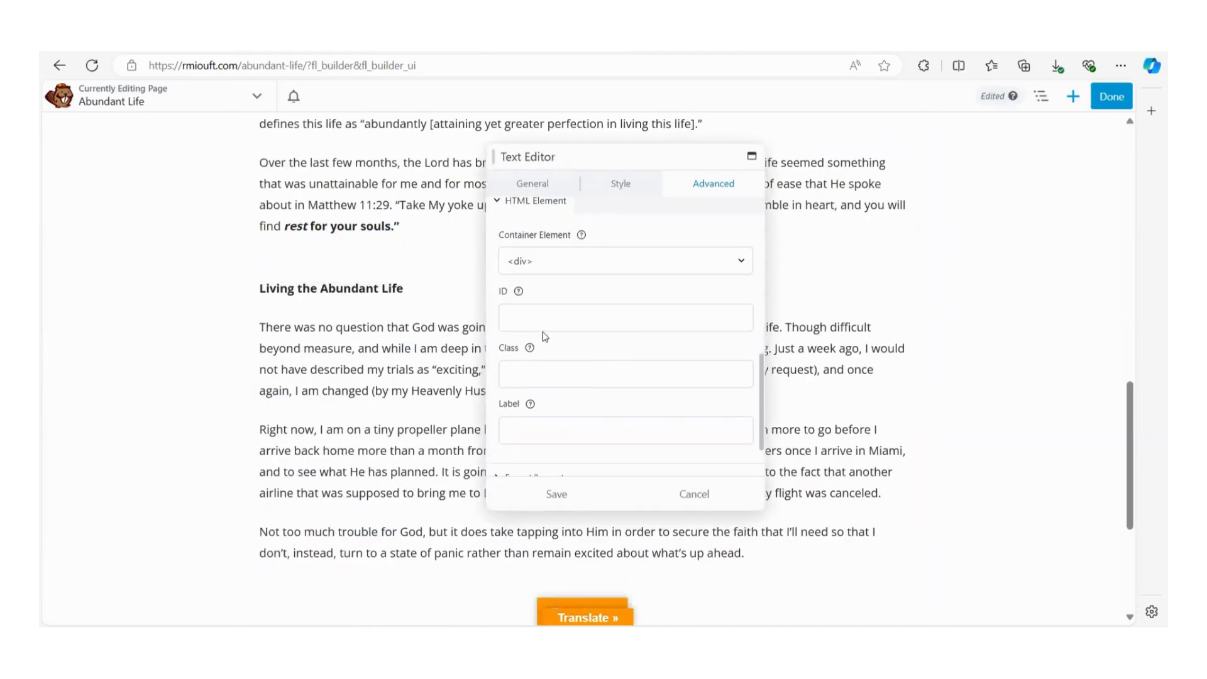
{"action": "left_click", "coordinate": [540, 321]}
{"action": "type", "text": "LAL"}
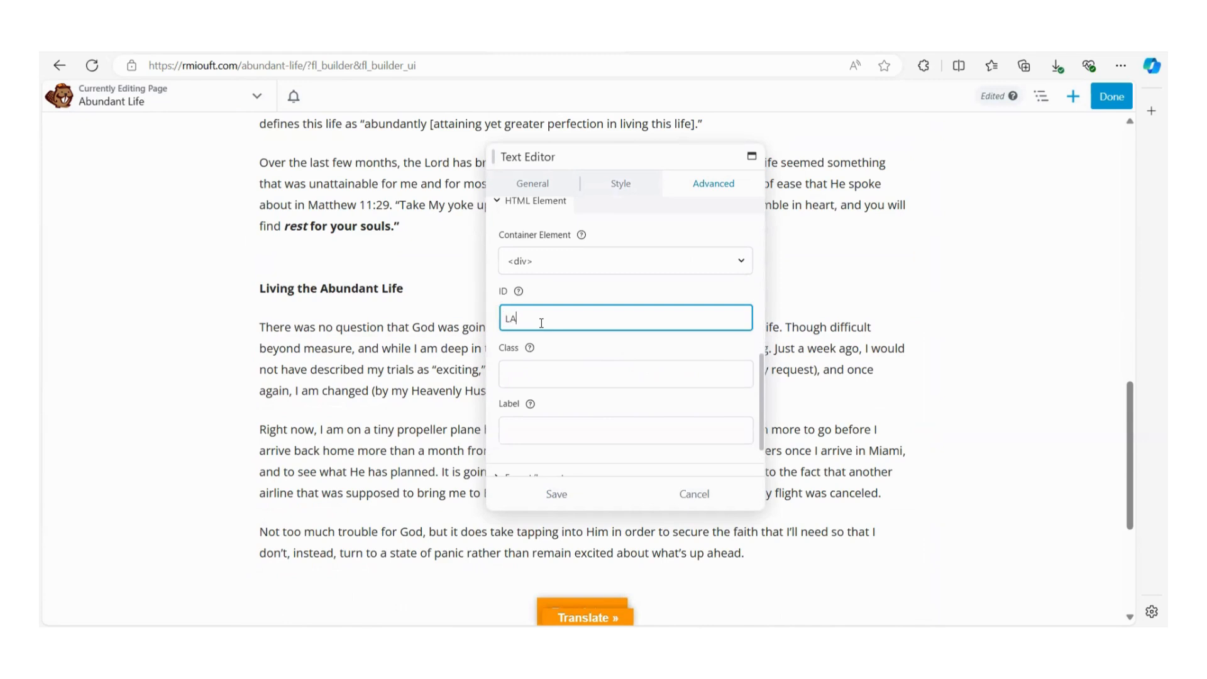
{"action": "left_click", "coordinate": [532, 496]}
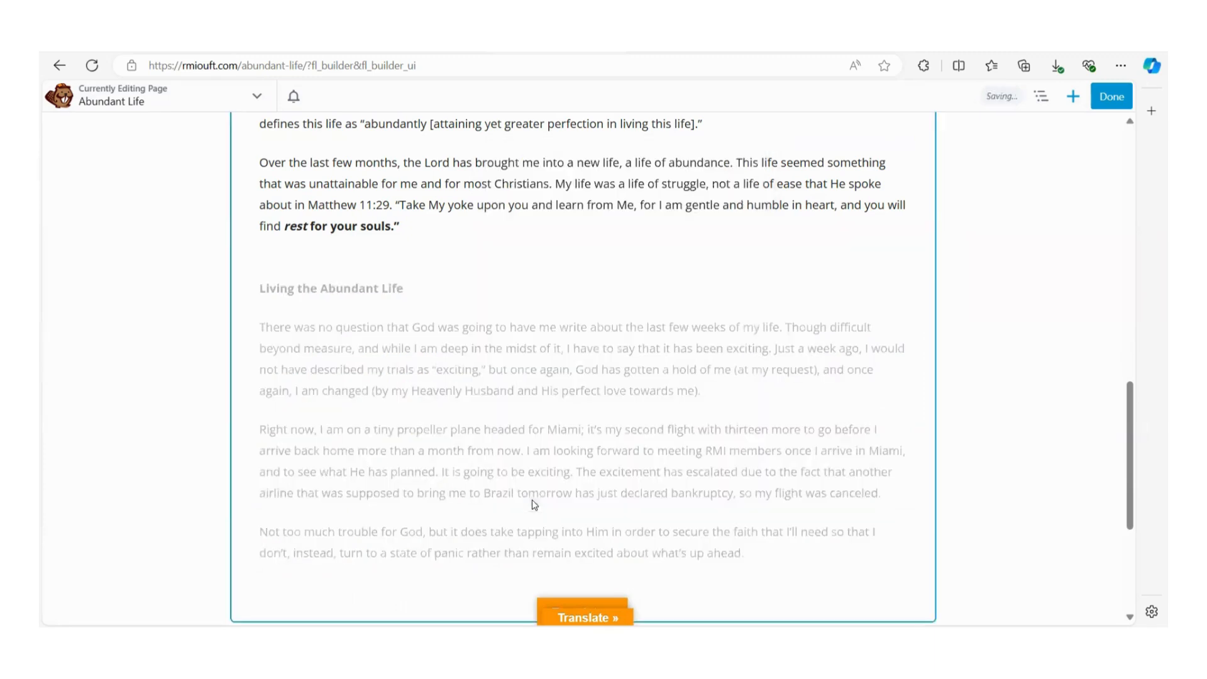
- Link the "Whant is the Abundant Life?" item in the menu list to the anchor "#WAL"
{"action": "scroll", "coordinate": [534, 505], "scroll_direction": "up", "scroll_amount": 3}
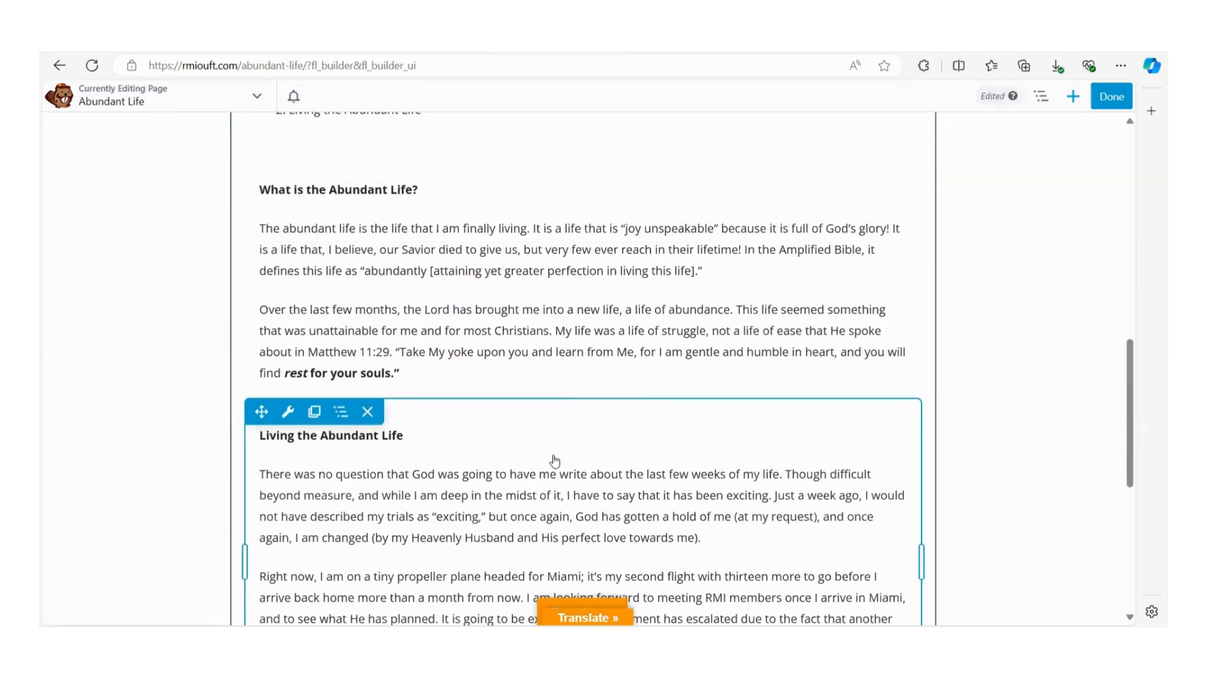
{"action": "scroll", "coordinate": [551, 461], "scroll_direction": "up", "scroll_amount": 4}
{"action": "left_click", "coordinate": [501, 325]}
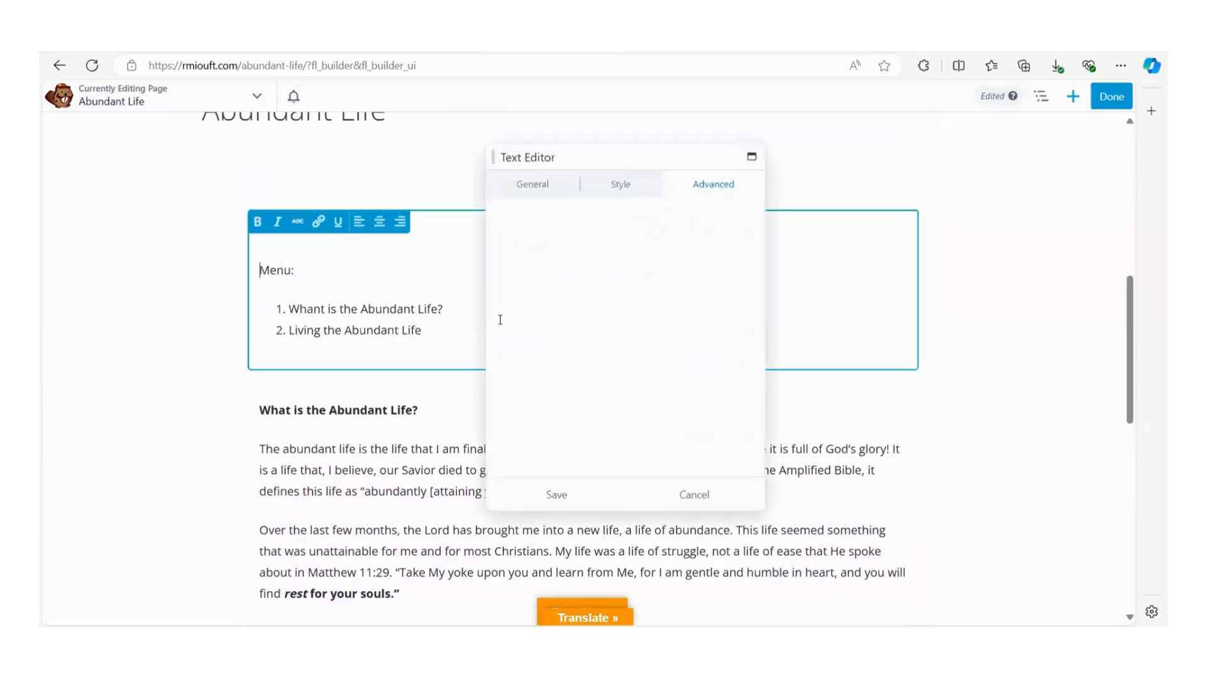
{"action": "left_click", "coordinate": [505, 190]}
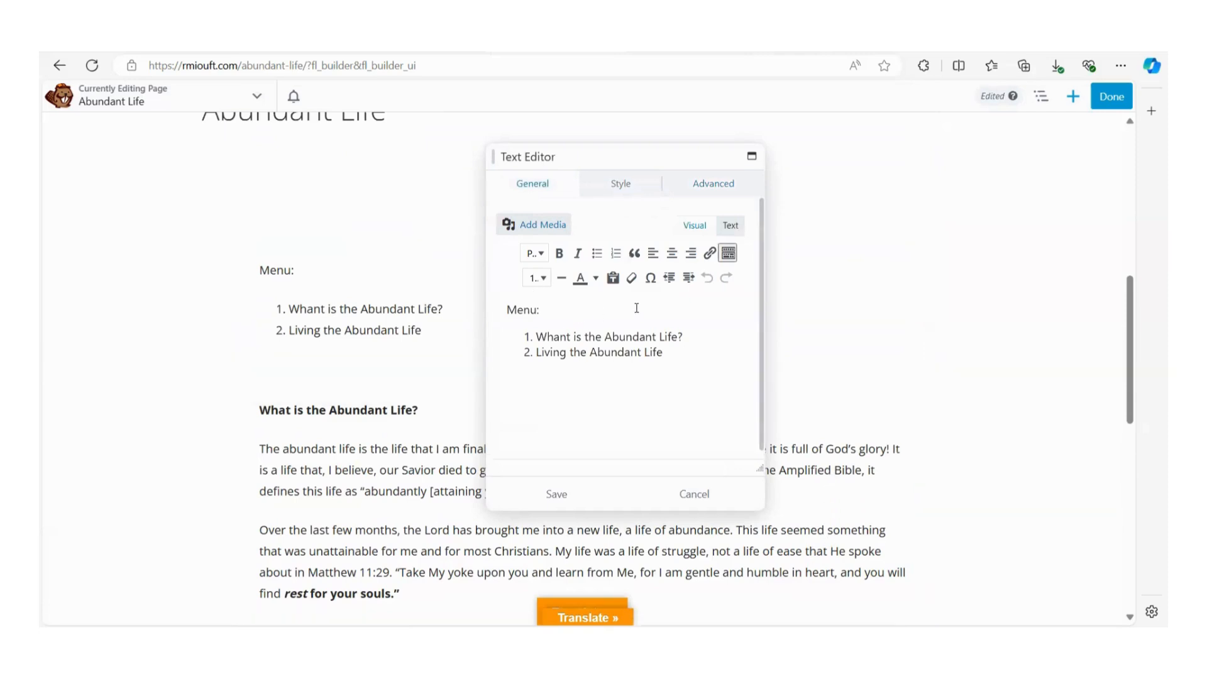
{"action": "left_click_drag", "start_coordinate": [698, 337], "coordinate": [535, 340]}
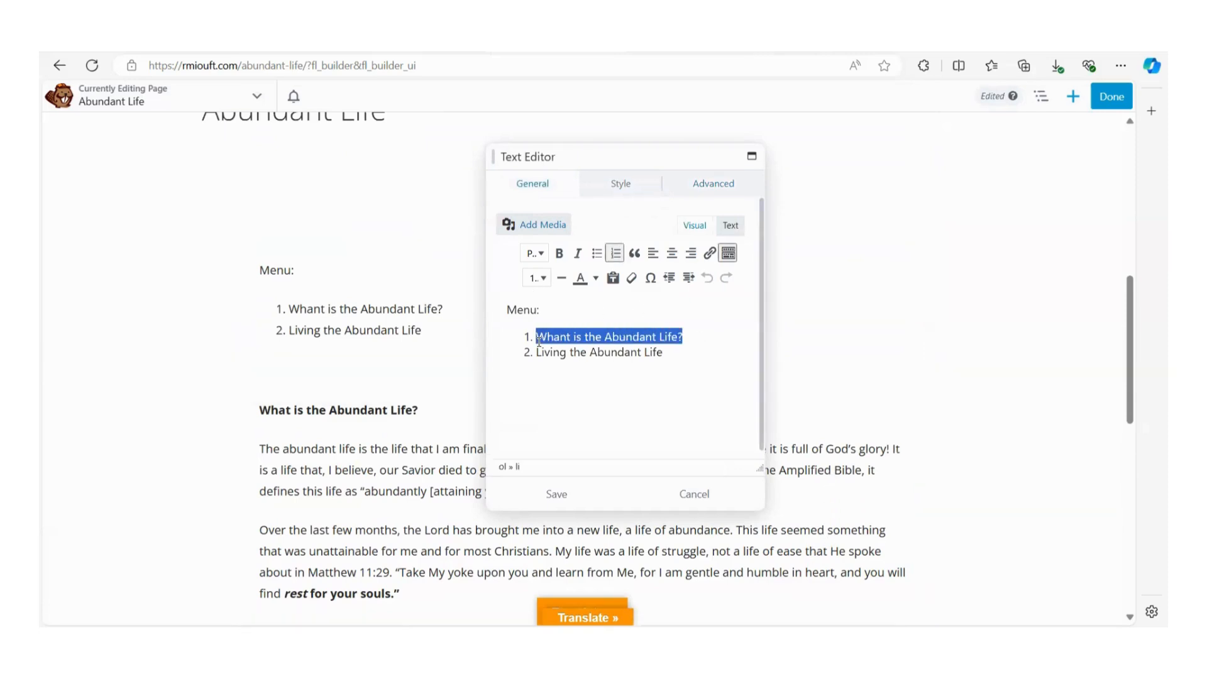
{"action": "left_click", "coordinate": [706, 254]}
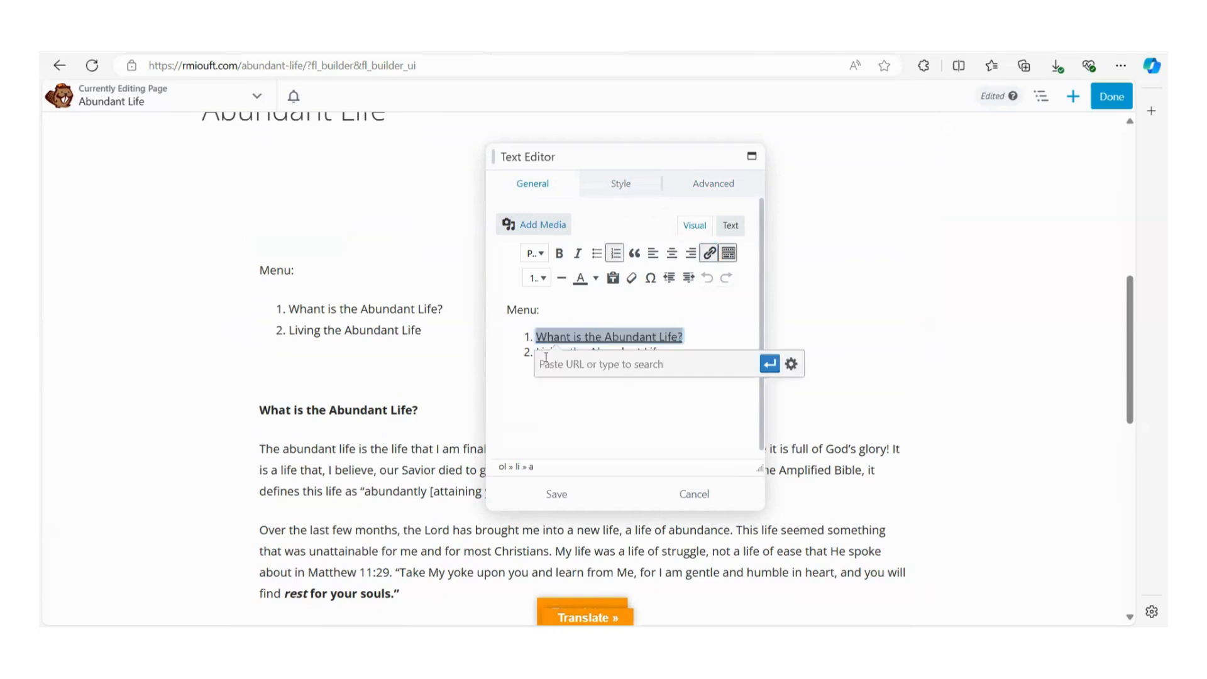
{"action": "left_click", "coordinate": [790, 365]}
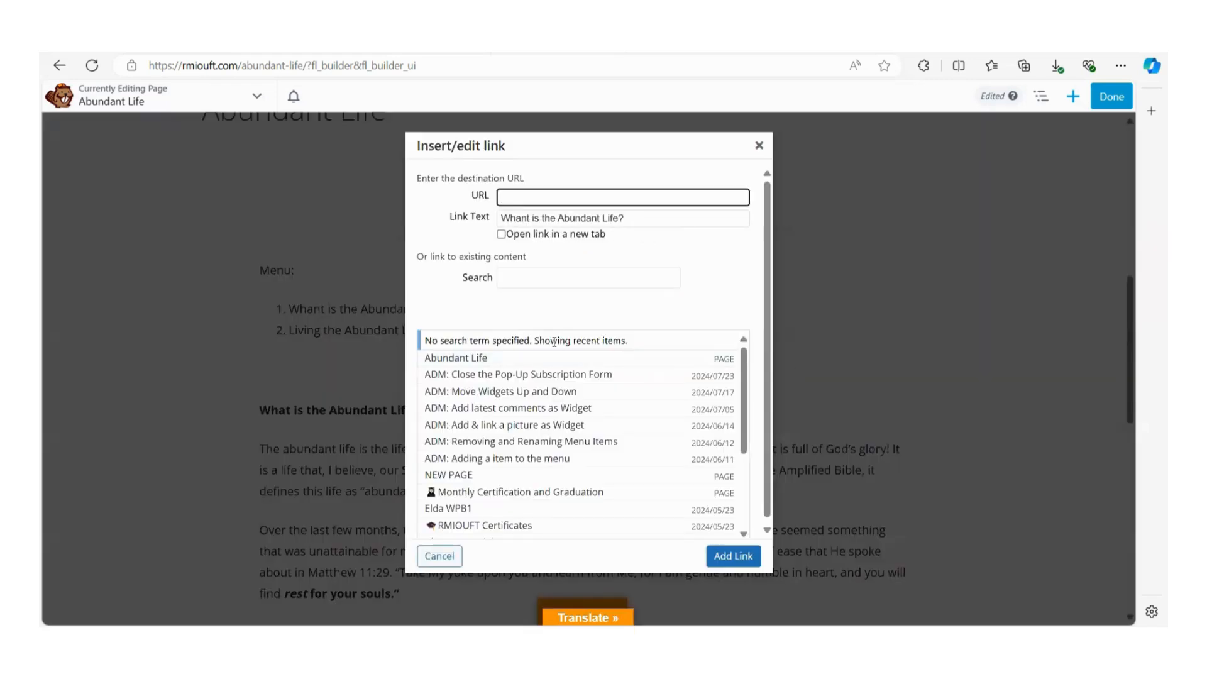
{"action": "type", "text": "#WAL"}
{"action": "left_click", "coordinate": [729, 555]}
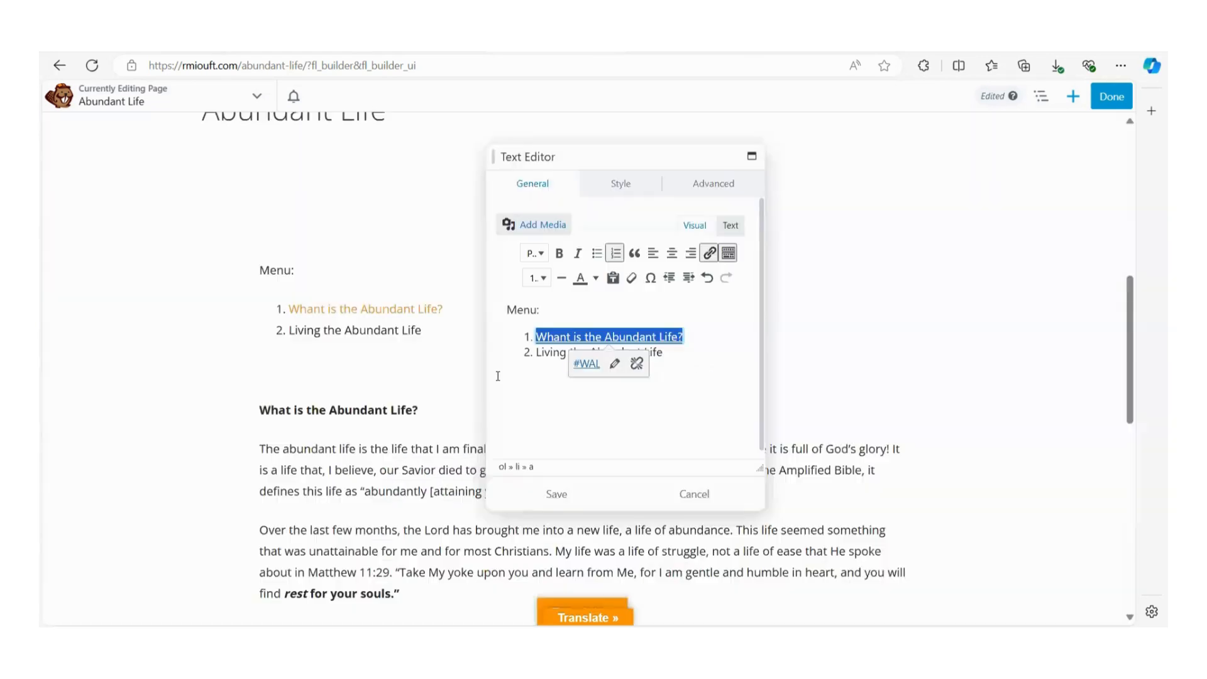
- Link the "Living the Abundant Life" item in the menu list to the anchor "#LAL"
{"action": "left_click", "coordinate": [678, 354]}
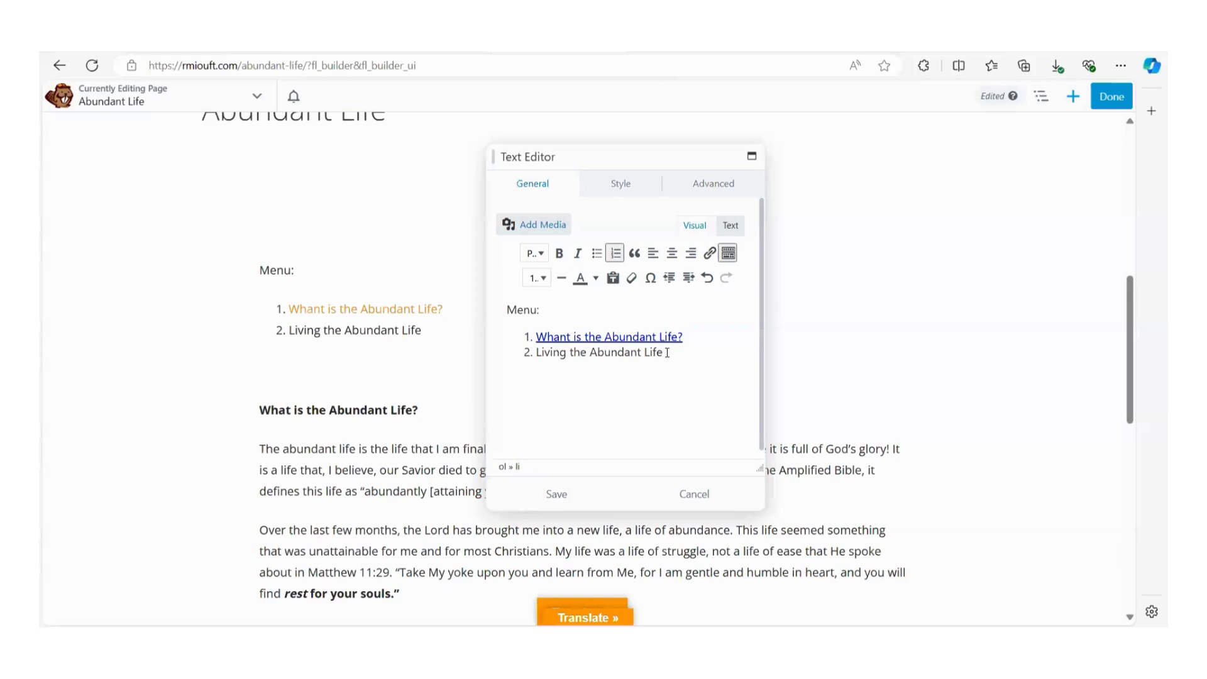
{"action": "left_click_drag", "start_coordinate": [592, 353], "coordinate": [533, 352]}
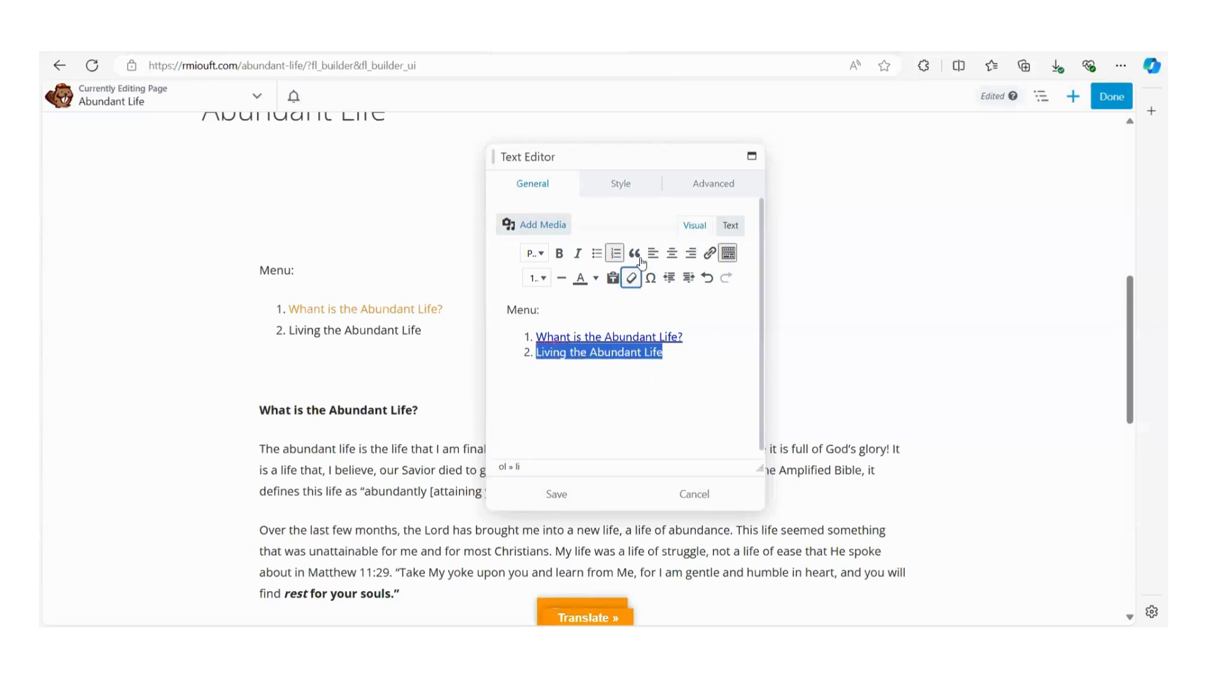
{"action": "left_click", "coordinate": [709, 254]}
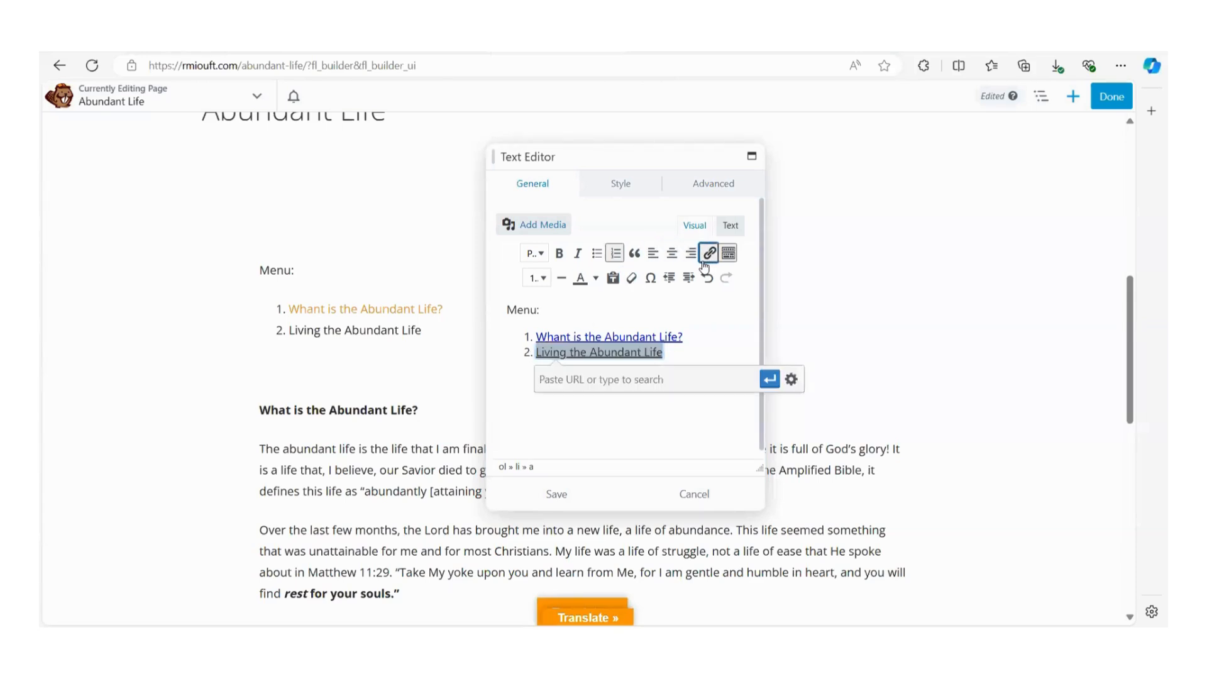
{"action": "left_click", "coordinate": [791, 379]}
{"action": "type", "text": "#"}
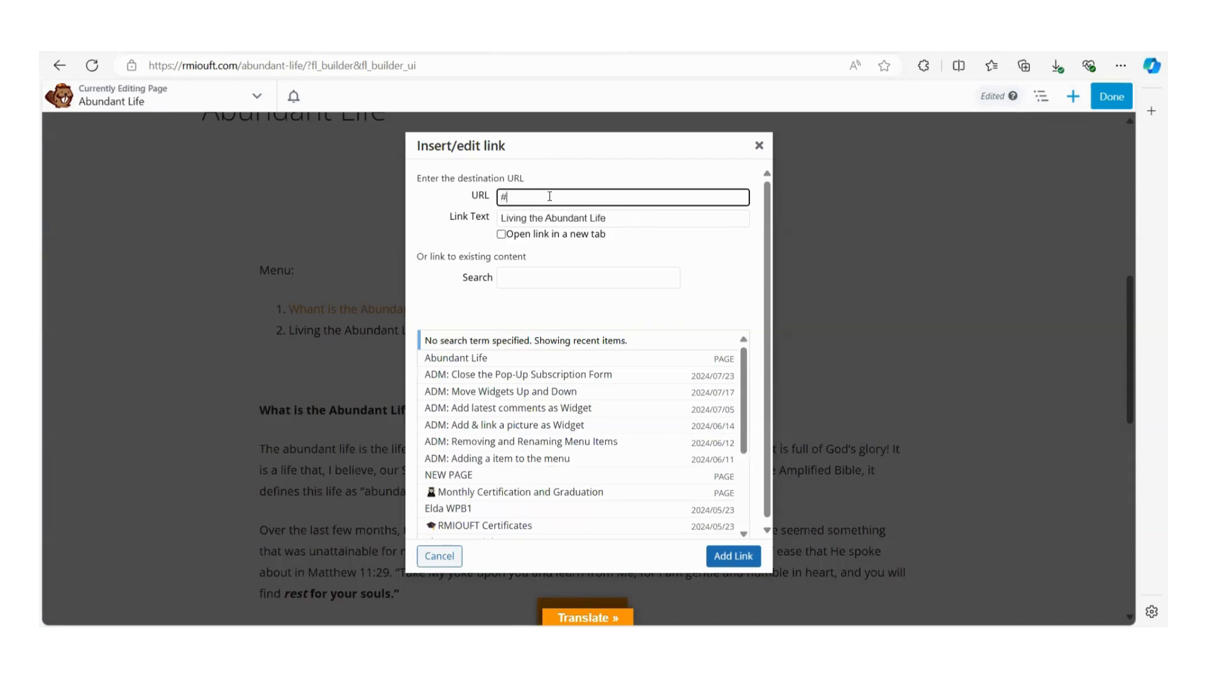
{"action": "type", "text": "LAL"}
{"action": "left_click", "coordinate": [730, 556]}
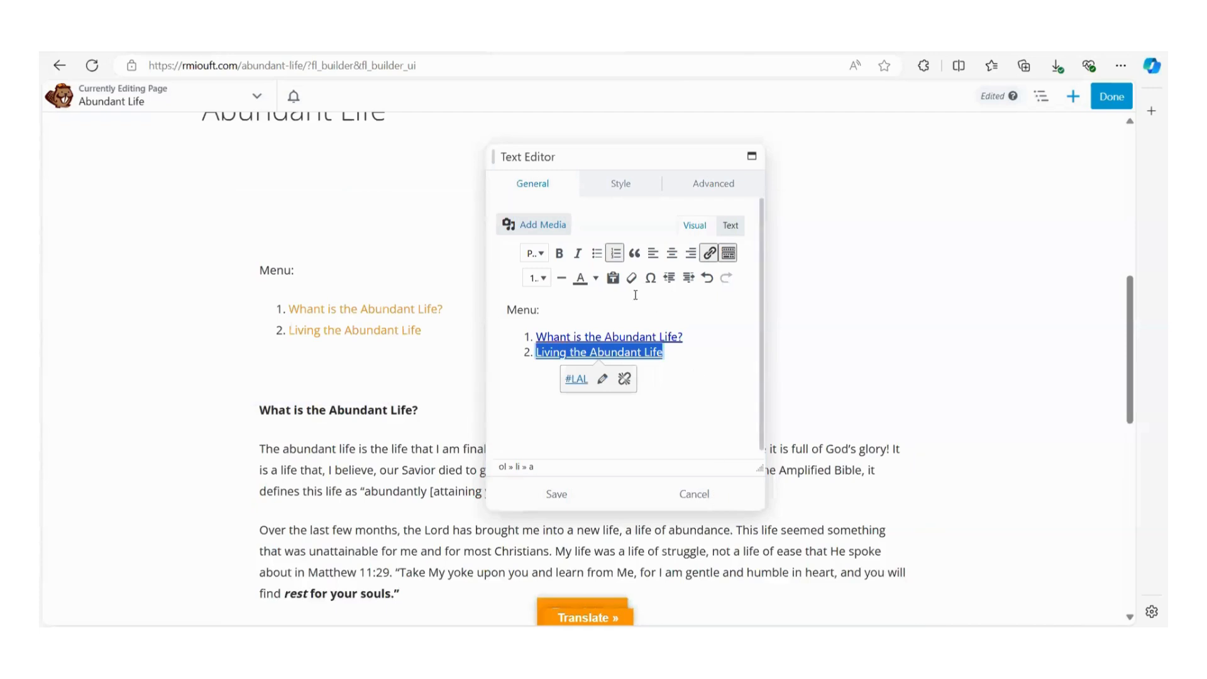
- Save the menu text module and publish the Abundant Life page
{"action": "left_click", "coordinate": [582, 496]}
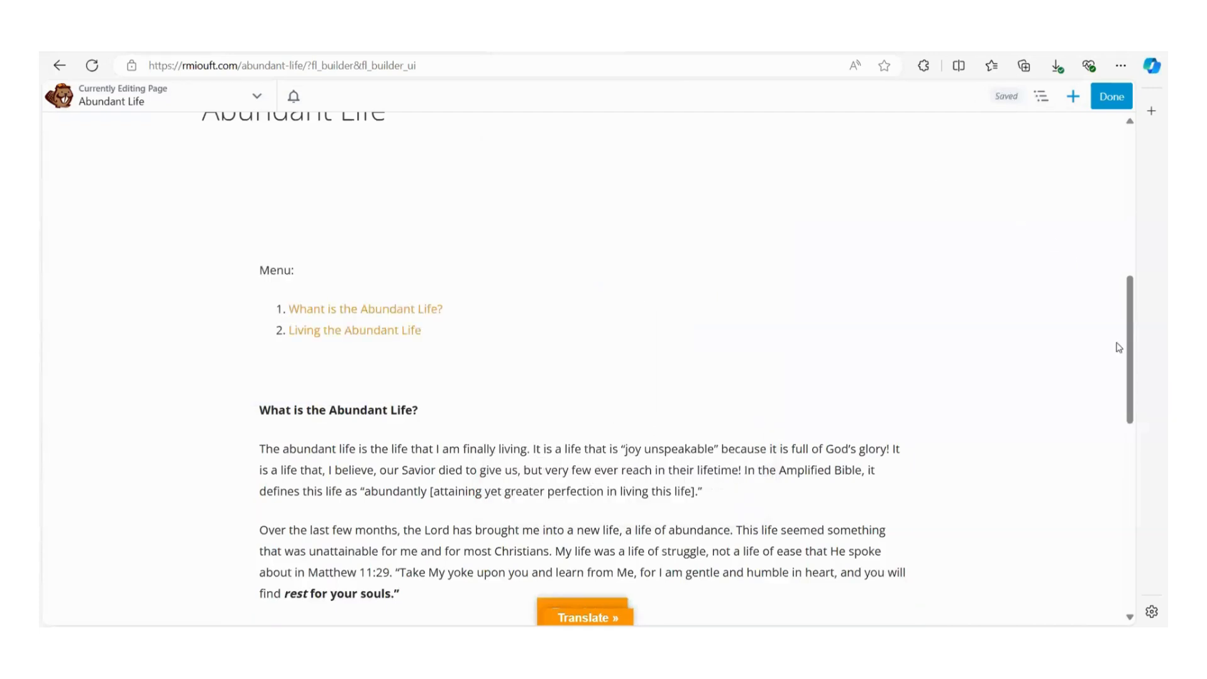
{"action": "left_click", "coordinate": [1111, 96]}
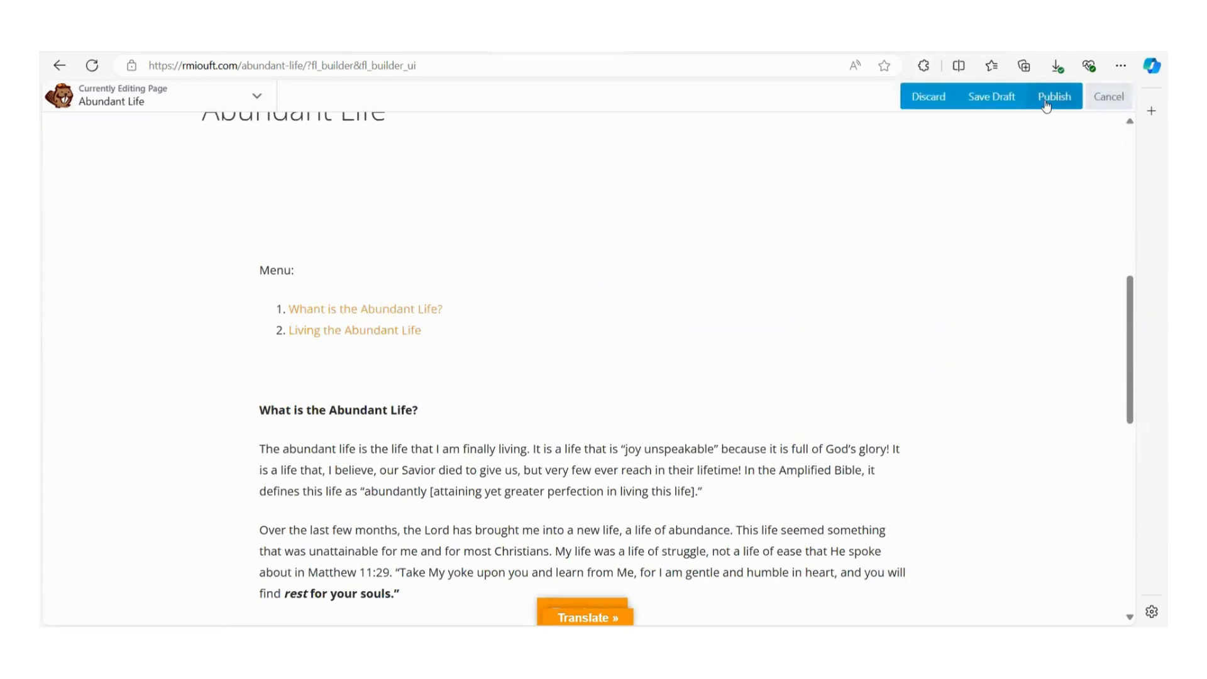
{"action": "left_click", "coordinate": [1045, 101]}
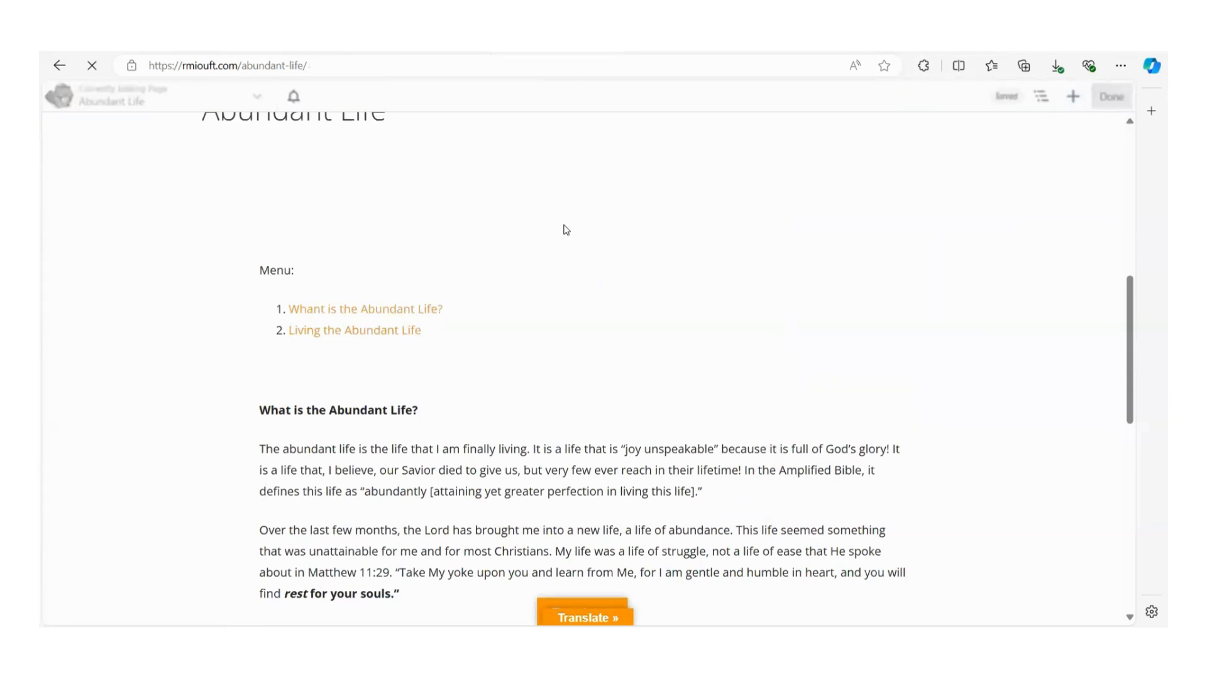
- Test both menu links on the published page, checking that each one jumps to its matching section
{"action": "scroll", "coordinate": [564, 229], "scroll_direction": "down", "scroll_amount": 10}
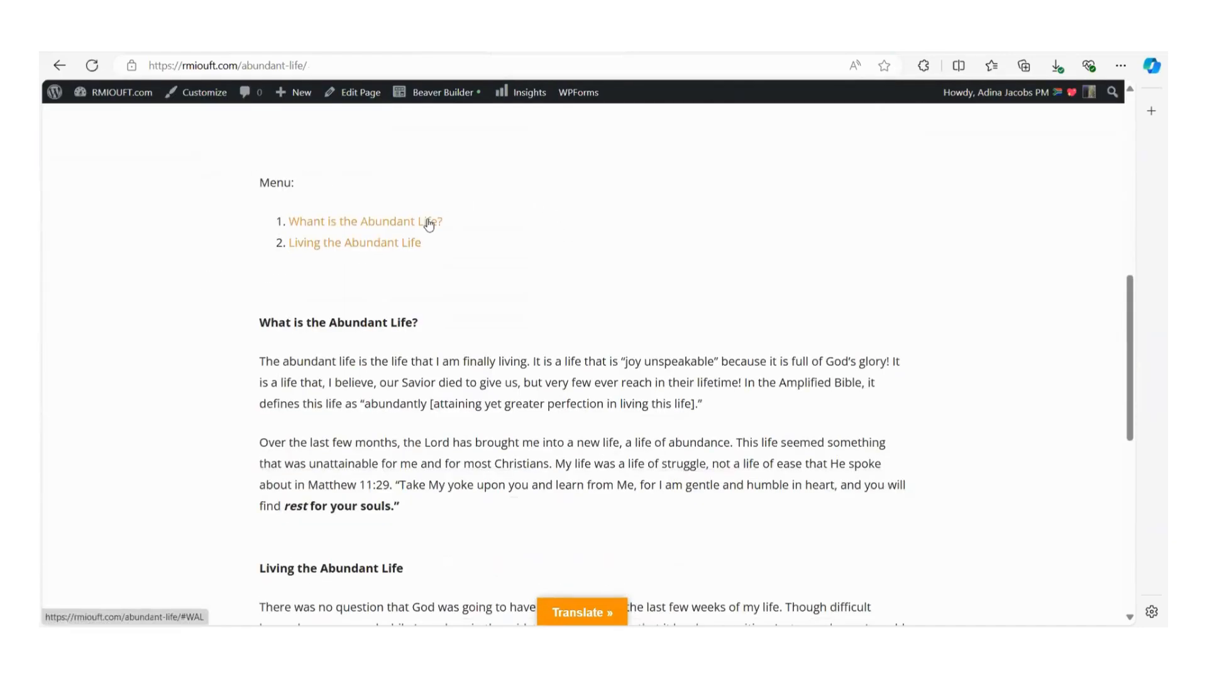
{"action": "left_click", "coordinate": [429, 222]}
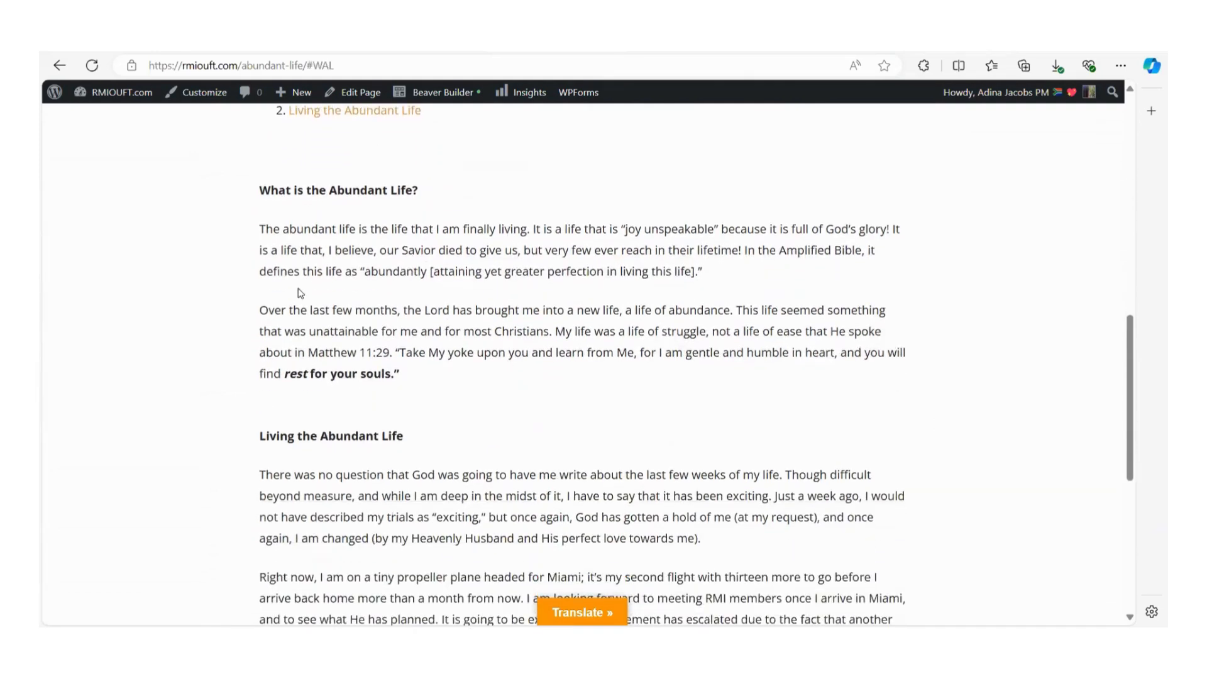
{"action": "scroll", "coordinate": [496, 258], "scroll_direction": "up", "scroll_amount": 1}
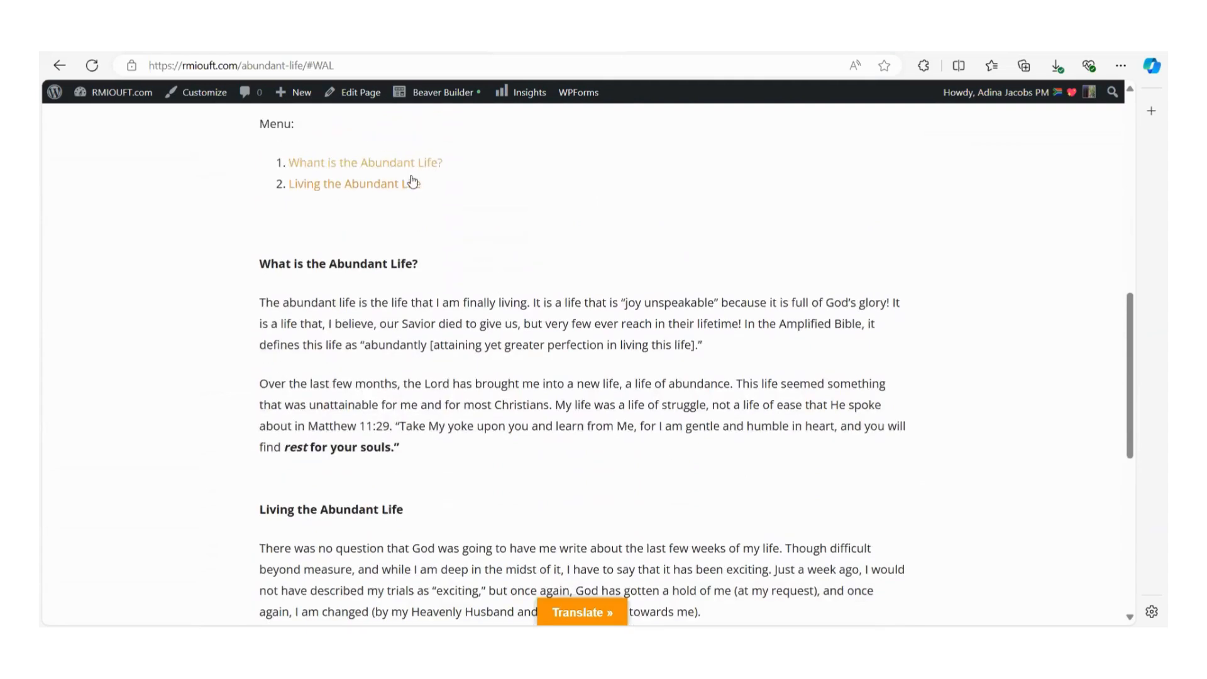
{"action": "left_click", "coordinate": [415, 189]}
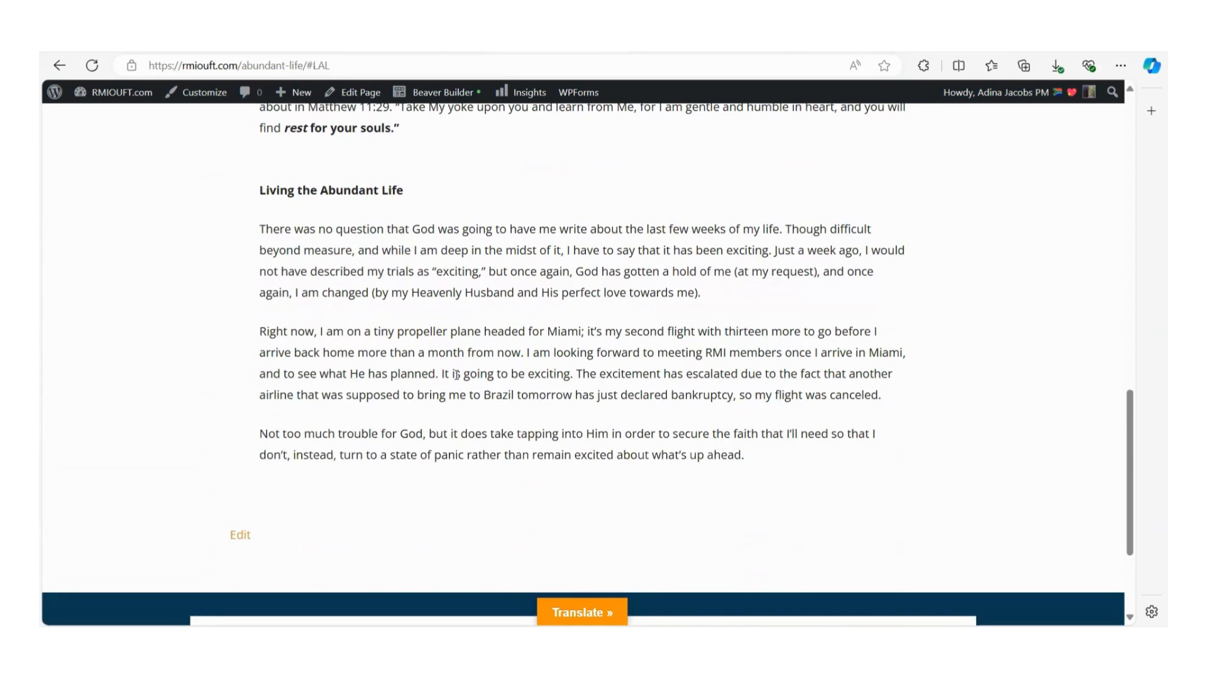
{"action": "scroll", "coordinate": [456, 375], "scroll_direction": "down", "scroll_amount": 2}
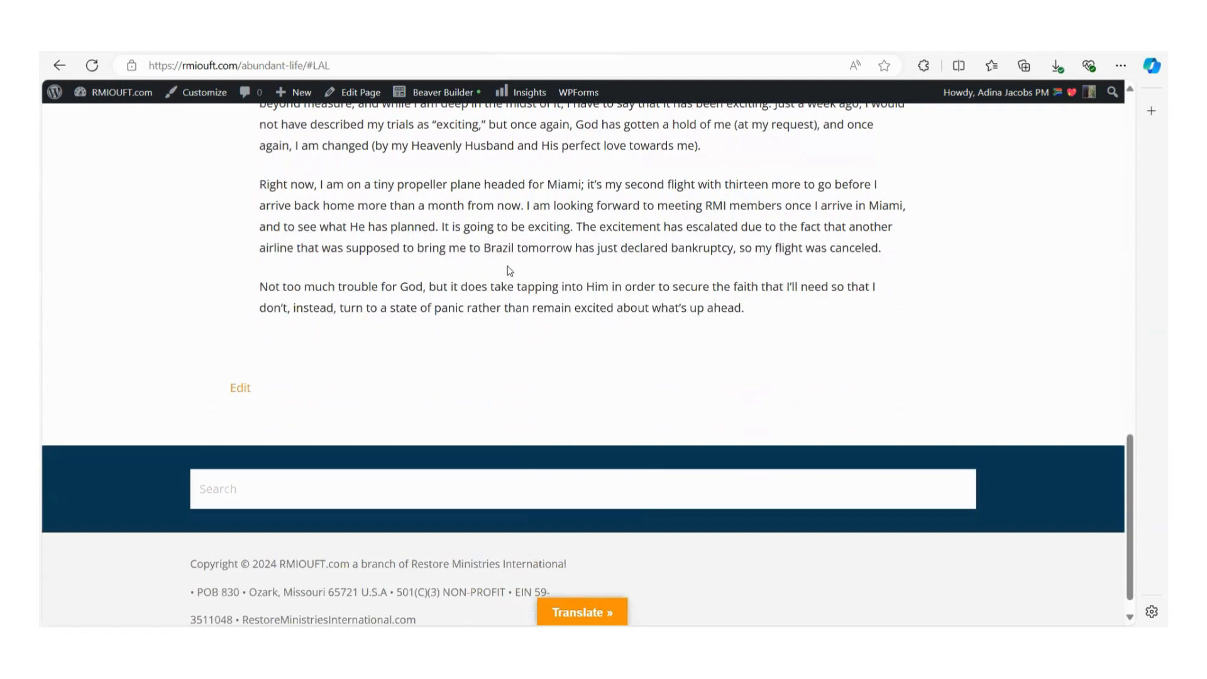
{"action": "scroll", "coordinate": [504, 262], "scroll_direction": "up", "scroll_amount": 1}
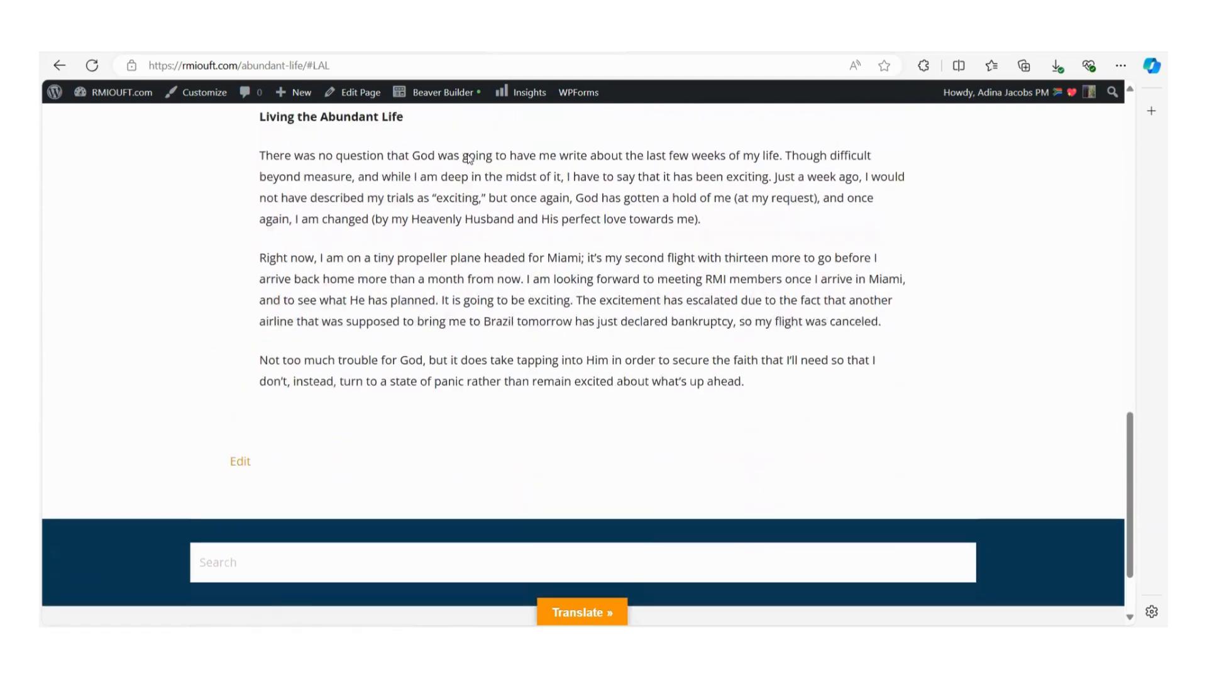
- Reopen the page in Beaver Builder and add the line "Back to menu" at the end of the "Living the Abundant Life" text module
{"action": "left_click", "coordinate": [452, 93]}
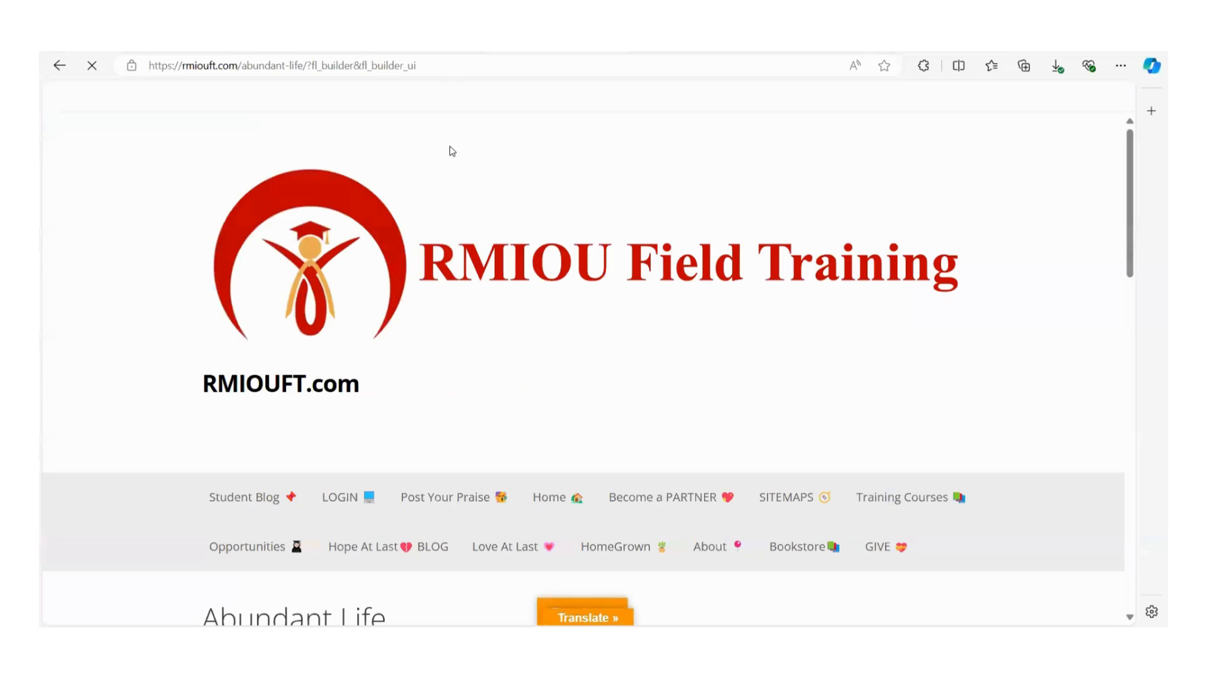
{"action": "scroll", "coordinate": [451, 150], "scroll_direction": "down", "scroll_amount": 5}
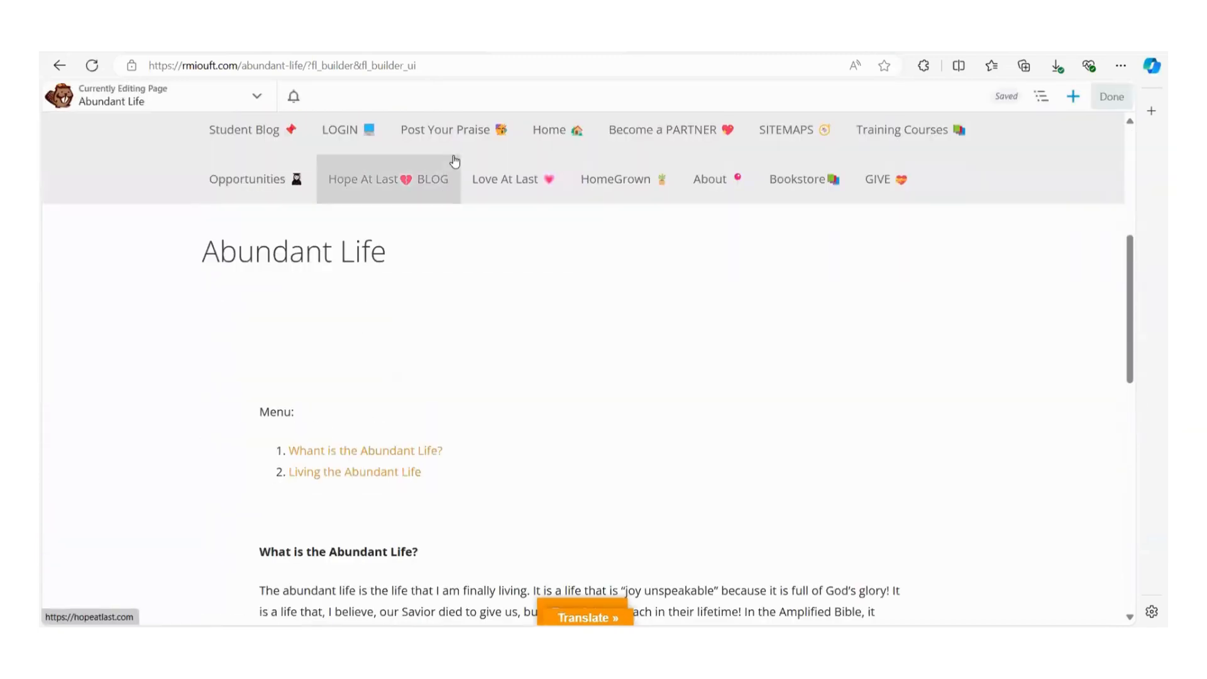
{"action": "scroll", "coordinate": [466, 220], "scroll_direction": "down", "scroll_amount": 10}
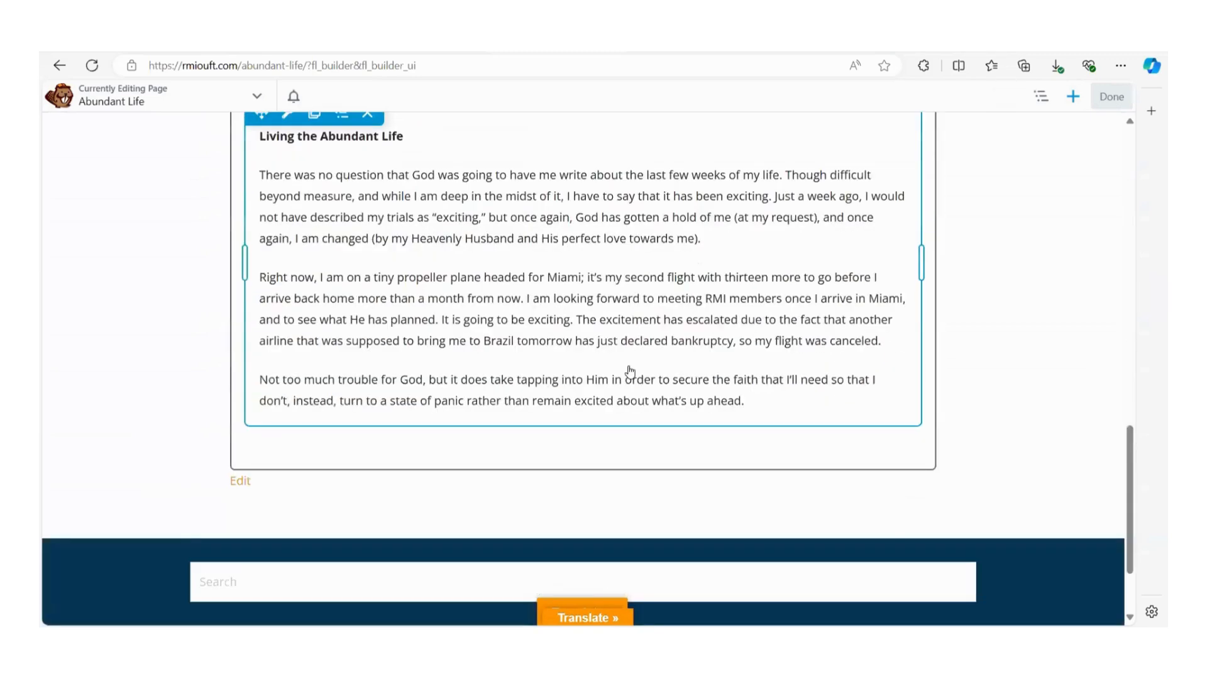
{"action": "left_click", "coordinate": [630, 371]}
{"action": "scroll", "coordinate": [645, 364], "scroll_direction": "down", "scroll_amount": 5}
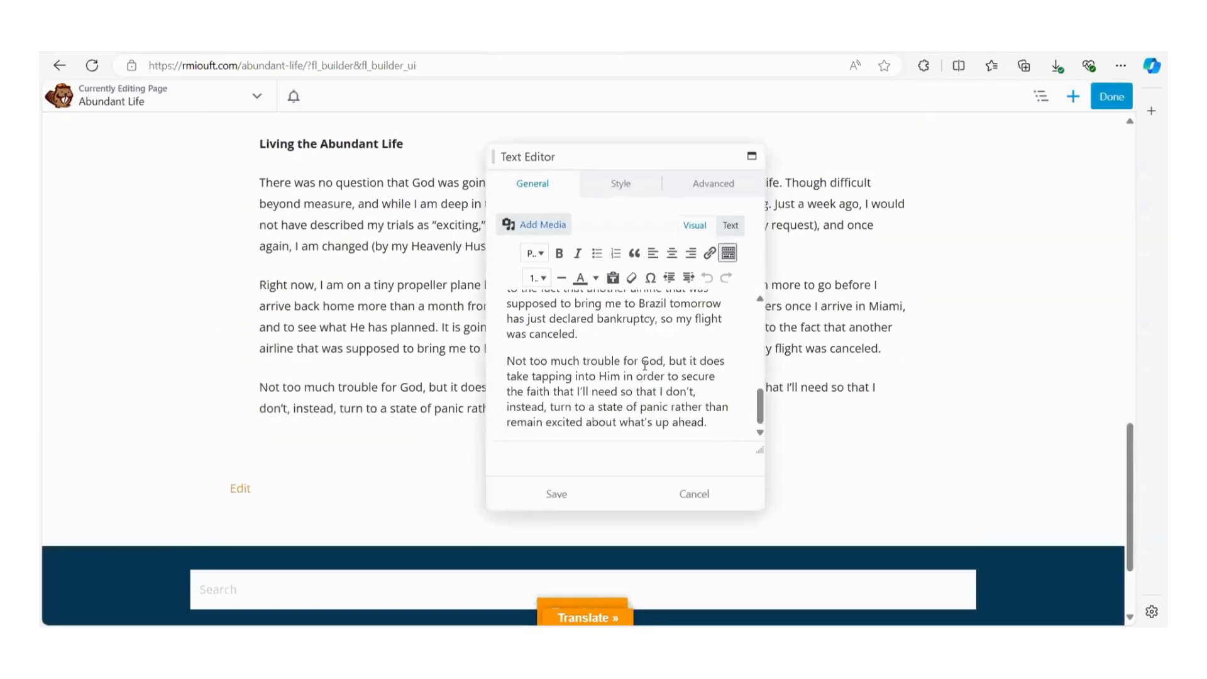
{"action": "left_click", "coordinate": [730, 422]}
{"action": "key", "text": "Return"}
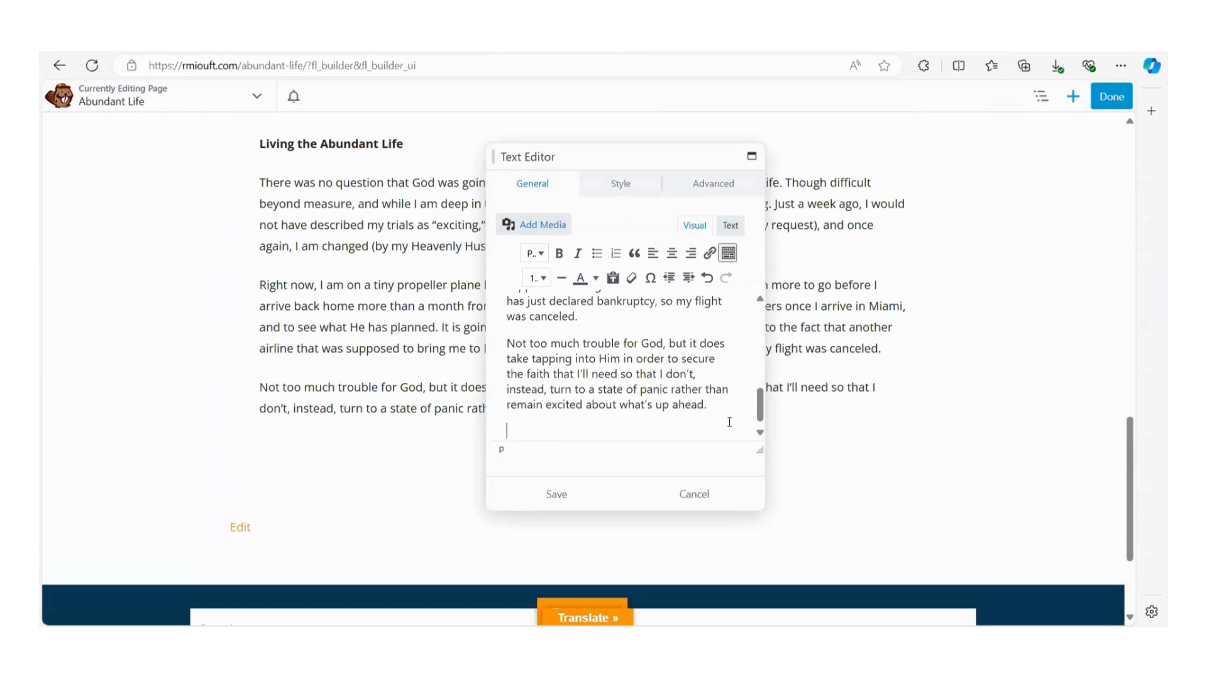
{"action": "type", "text": "Back to menu"}
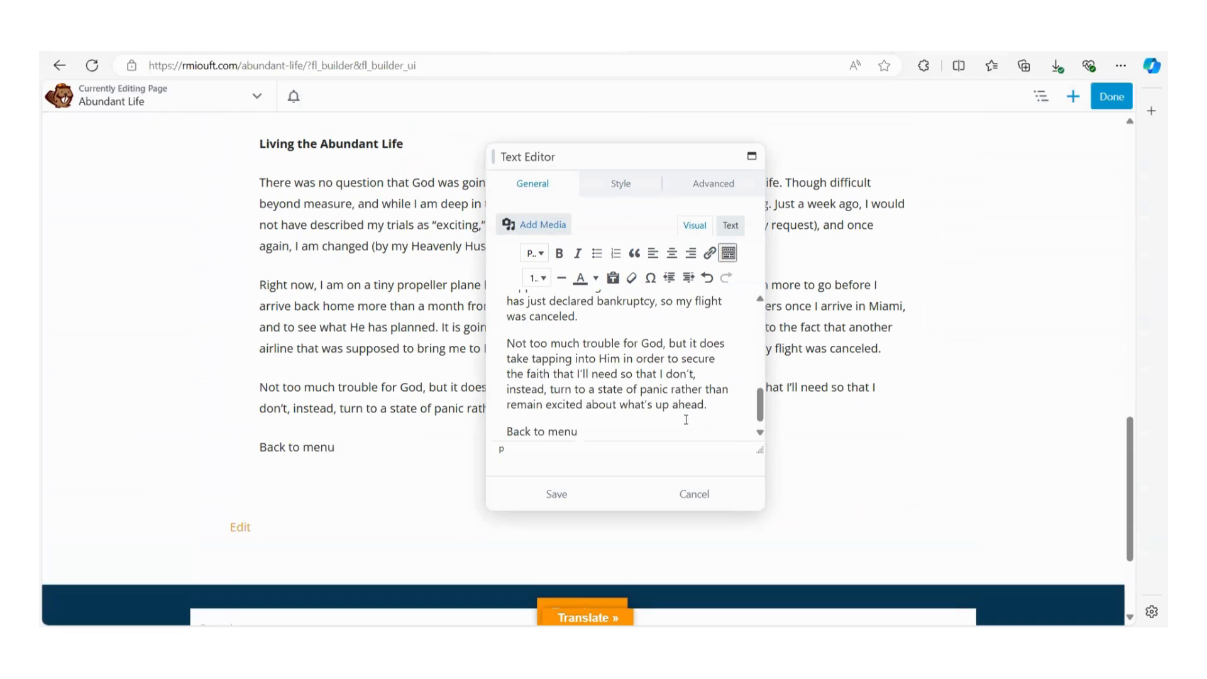
- Link the "Back to menu" text to the anchor "#Menu"
{"action": "left_click_drag", "start_coordinate": [578, 431], "coordinate": [500, 432]}
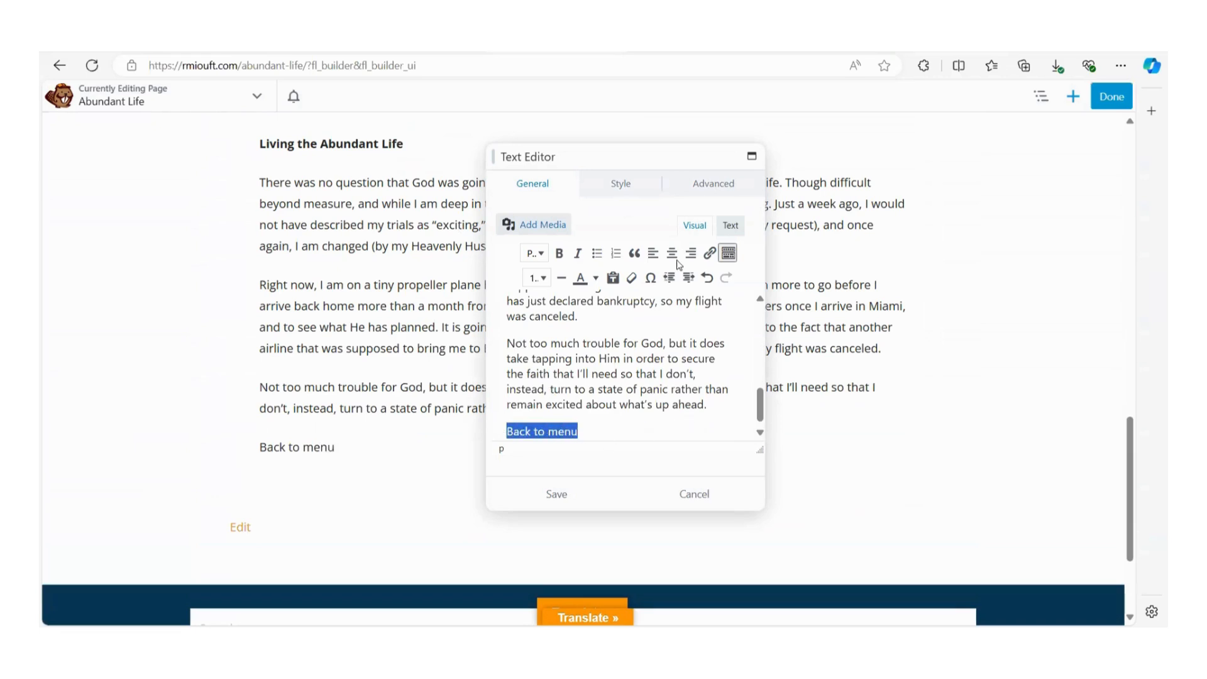
{"action": "left_click", "coordinate": [708, 253]}
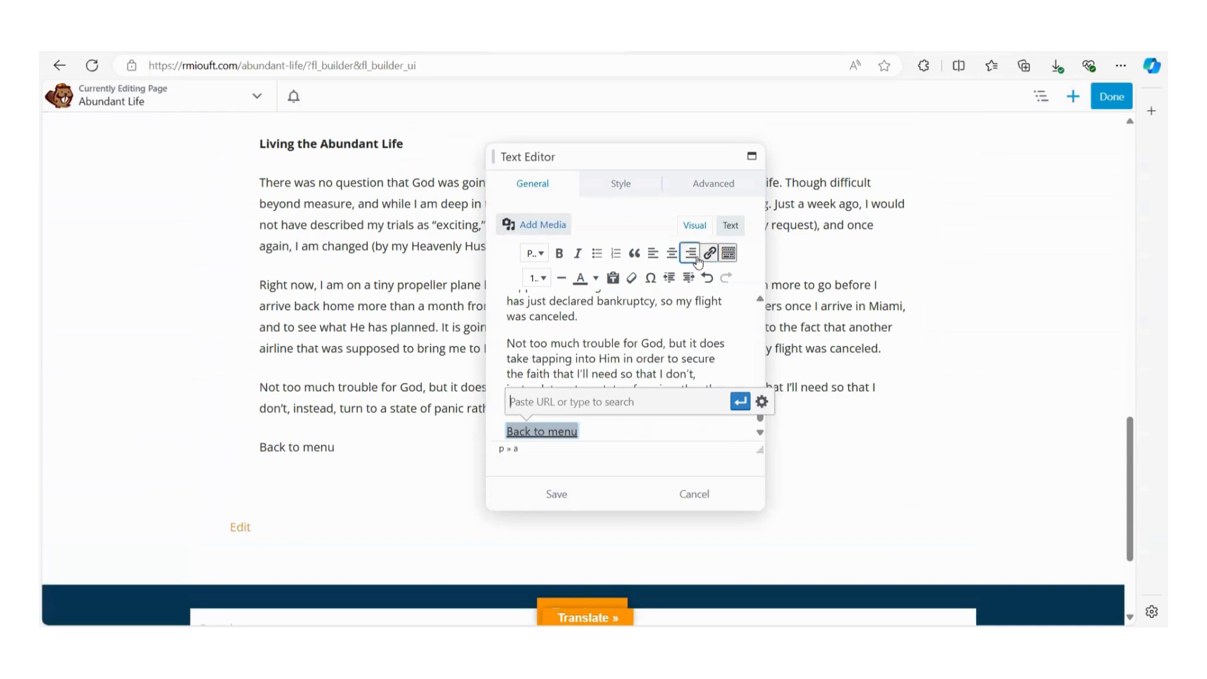
{"action": "left_click", "coordinate": [762, 402]}
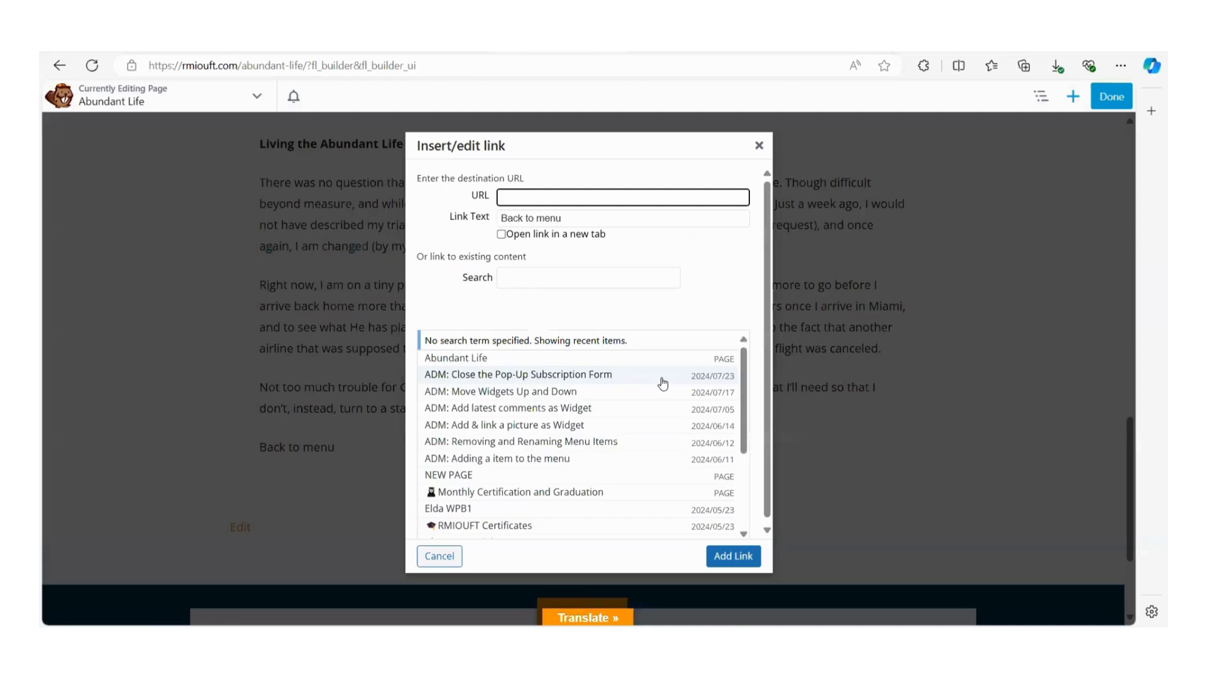
{"action": "type", "text": "#Menu"}
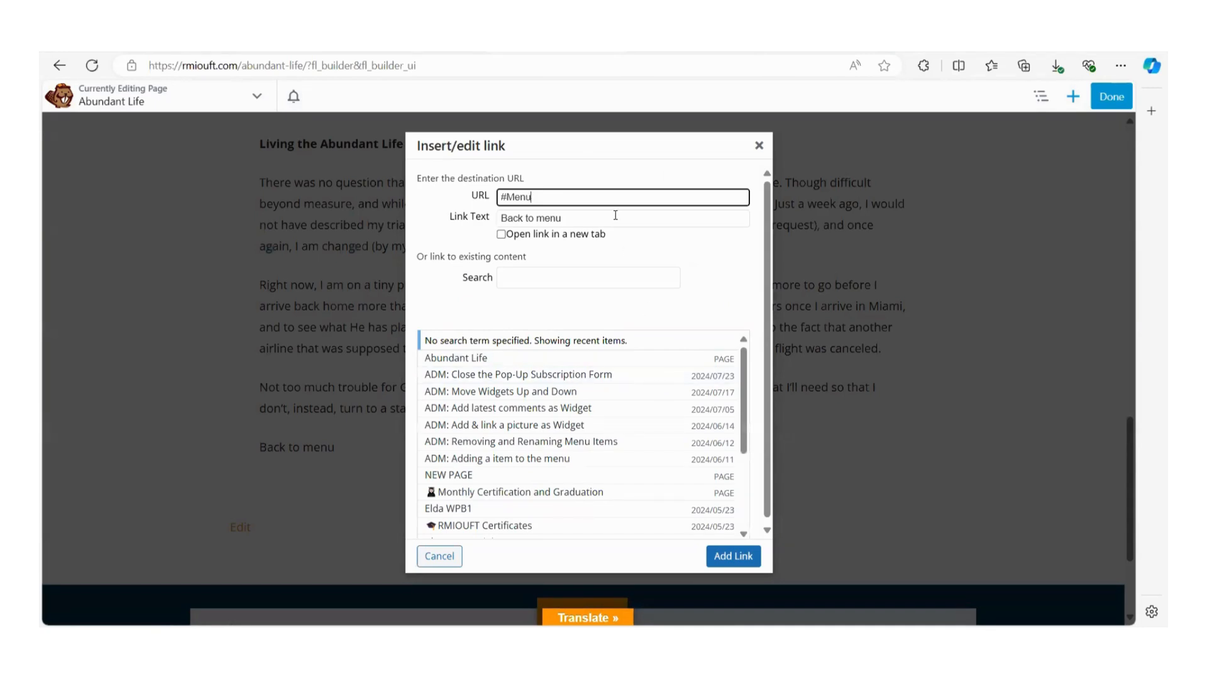
{"action": "left_click", "coordinate": [727, 556]}
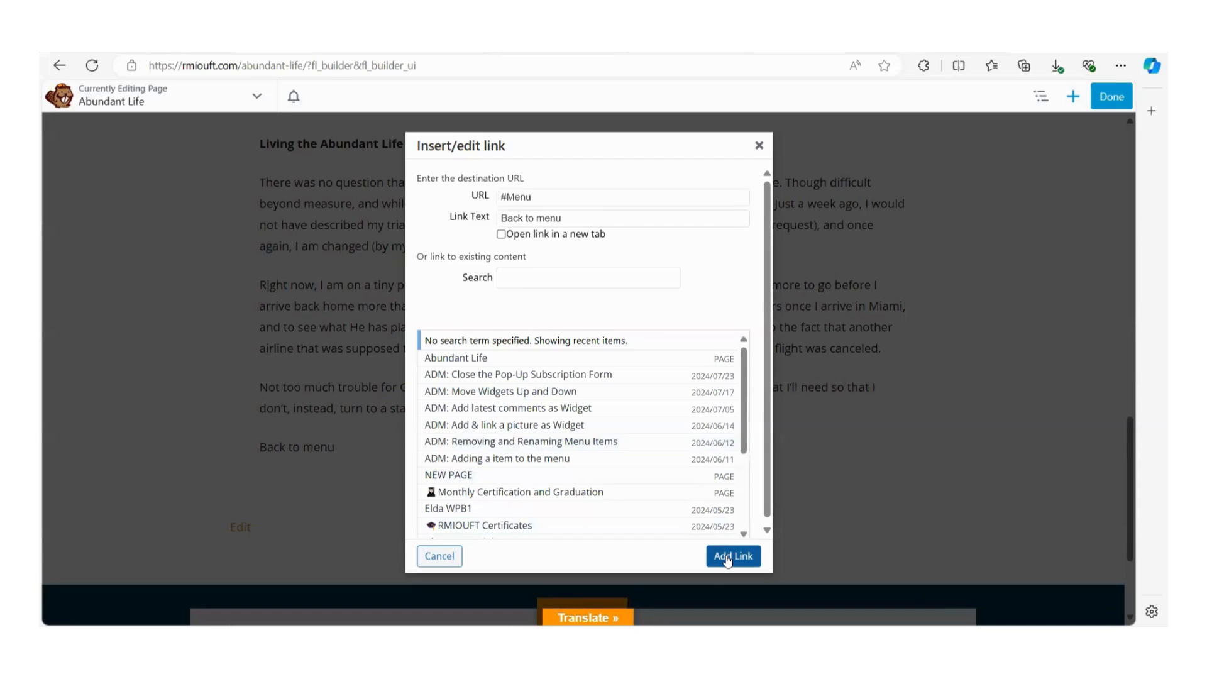
- Save the "Living the Abundant Life" text module and publish the page again
{"action": "left_click", "coordinate": [556, 494]}
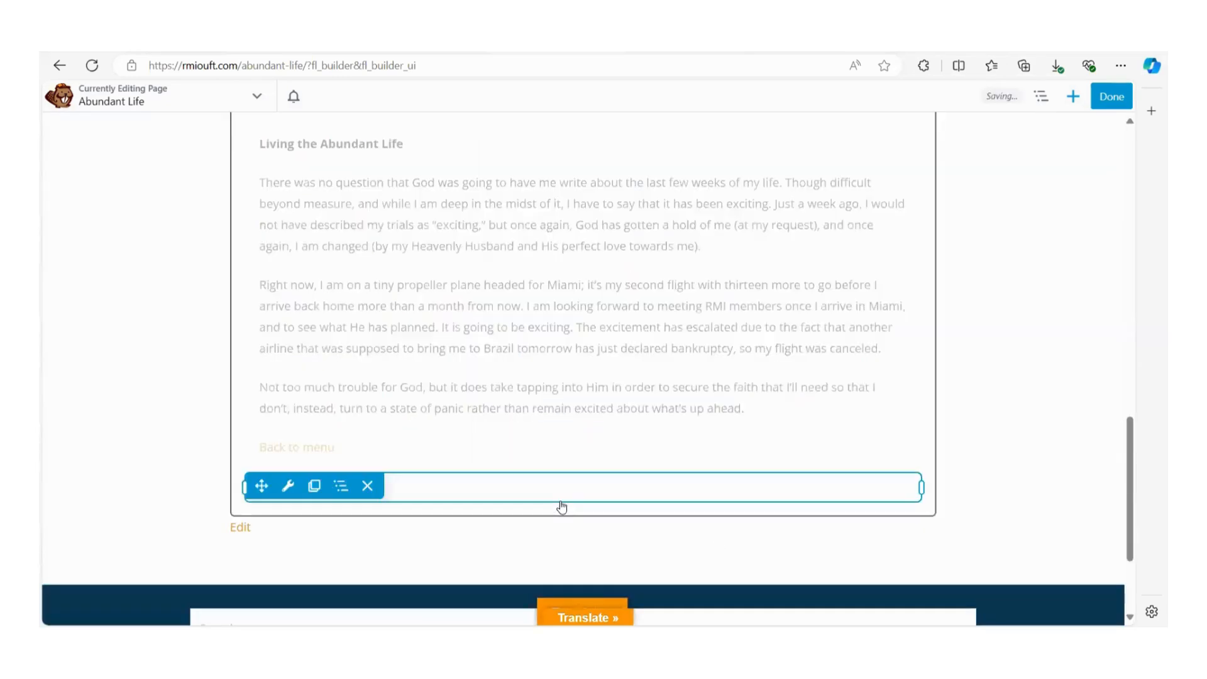
{"action": "left_click", "coordinate": [1111, 97]}
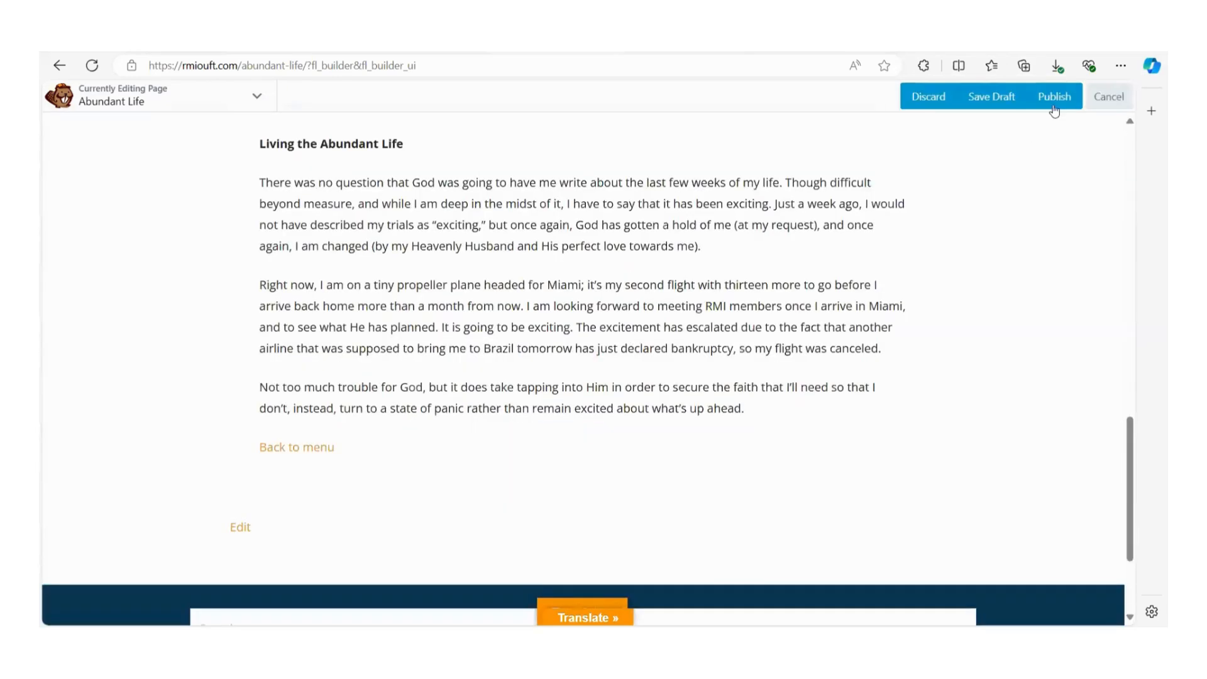
{"action": "left_click", "coordinate": [1047, 107]}
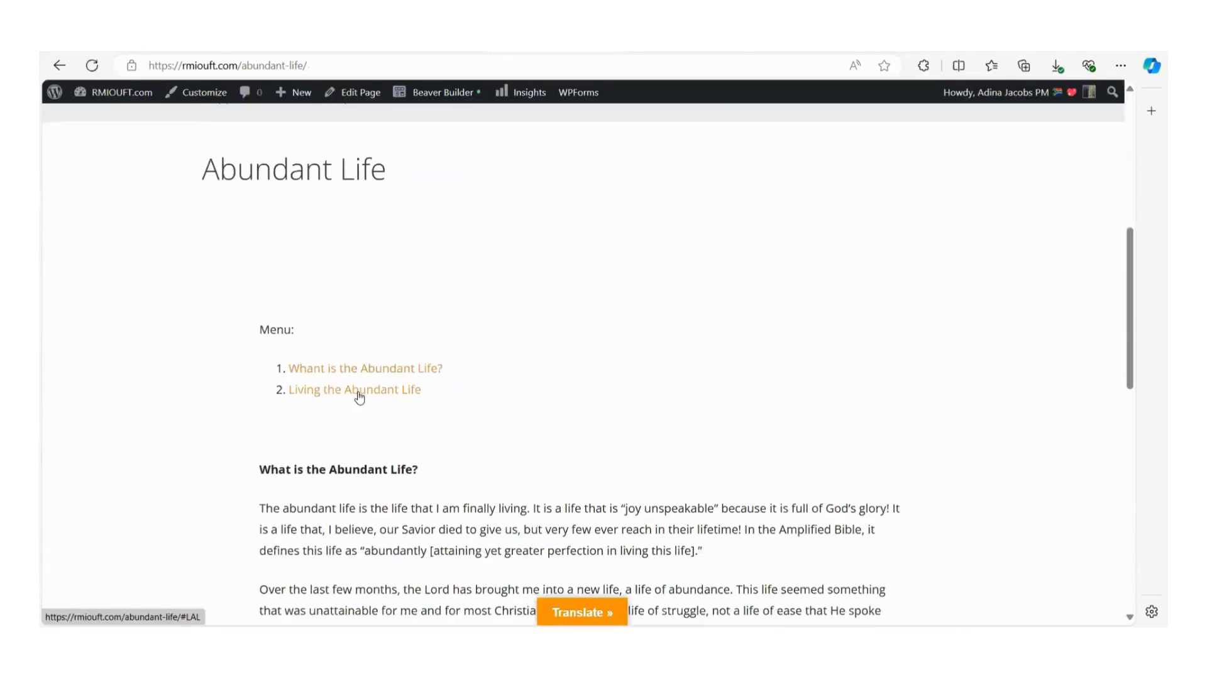
- Test the "Living the Abundant Life" menu link and the "Back to menu" link on the published page
{"action": "left_click", "coordinate": [358, 390]}
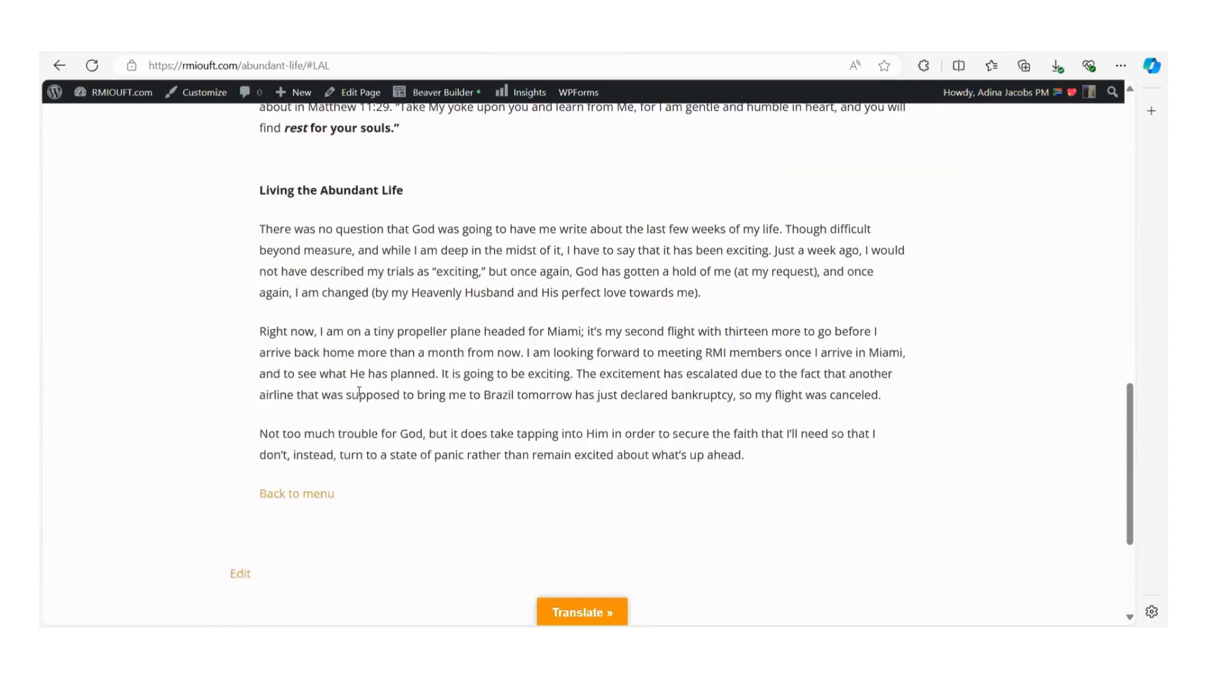
{"action": "left_click", "coordinate": [333, 495]}
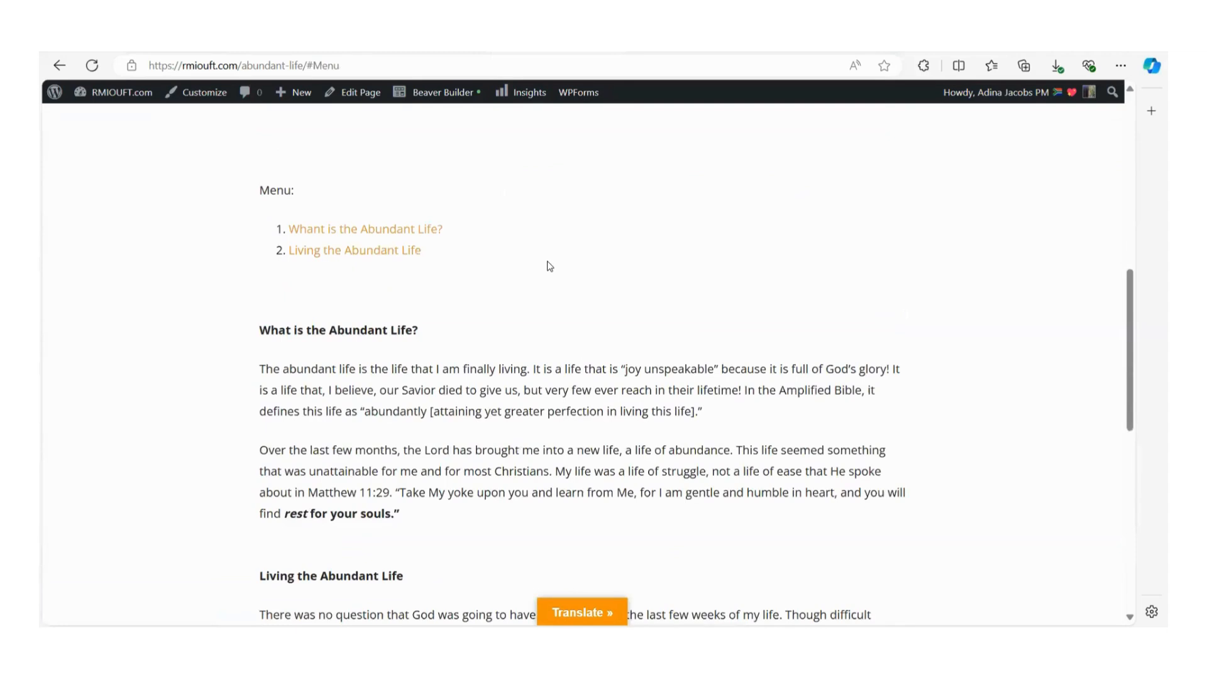
{"action": "scroll", "coordinate": [552, 258], "scroll_direction": "down", "scroll_amount": 1}
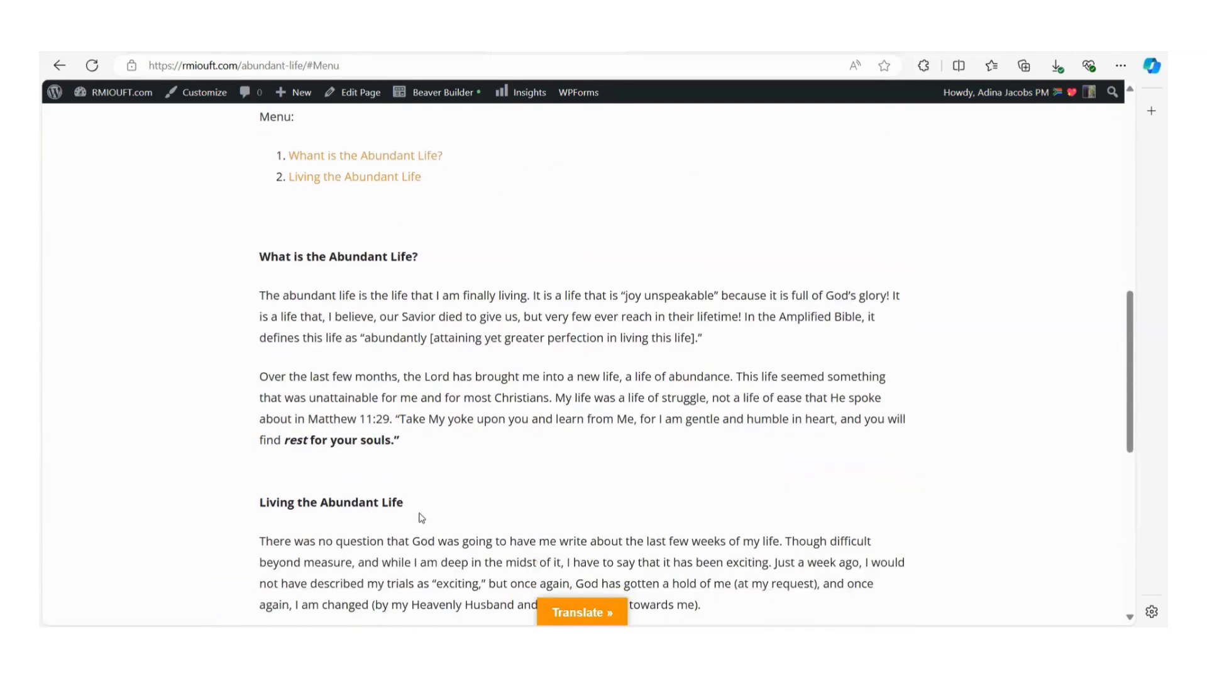
{"action": "scroll", "coordinate": [331, 531], "scroll_direction": "down", "scroll_amount": 1}
{"action": "scroll", "coordinate": [327, 477], "scroll_direction": "up", "scroll_amount": 1}
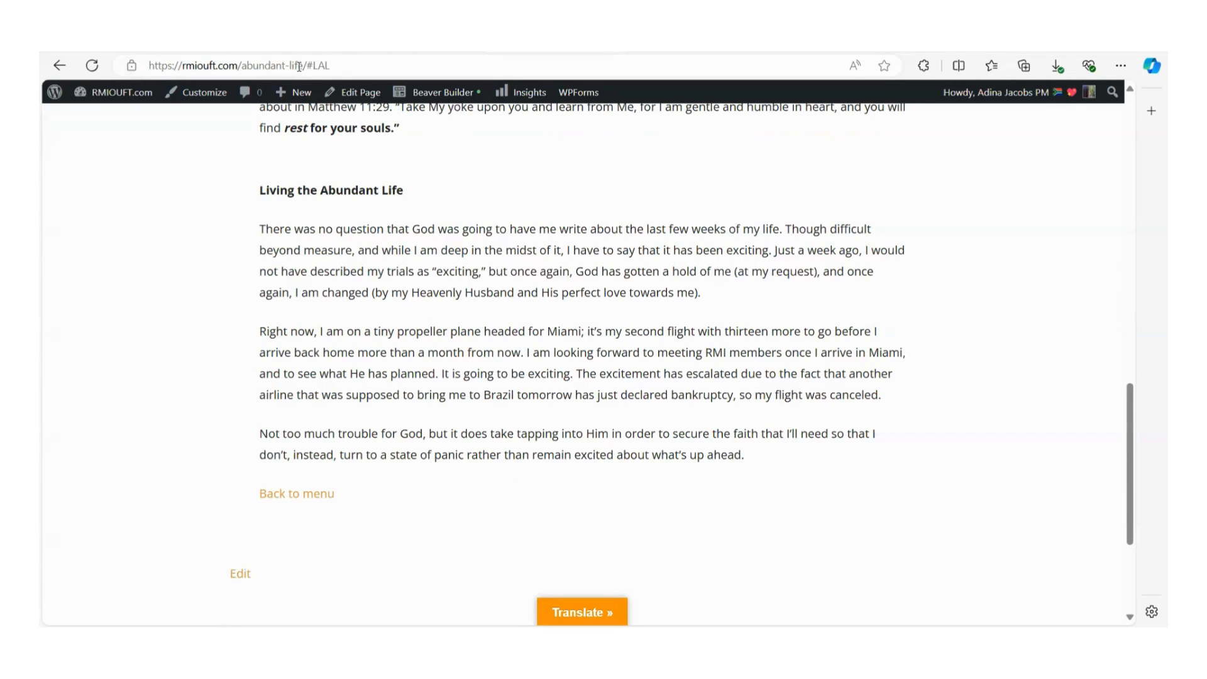
- Highlight the section's full web address ending in "#LAL" to examine it, and dismiss the address suggestions
{"action": "left_click", "coordinate": [344, 66]}
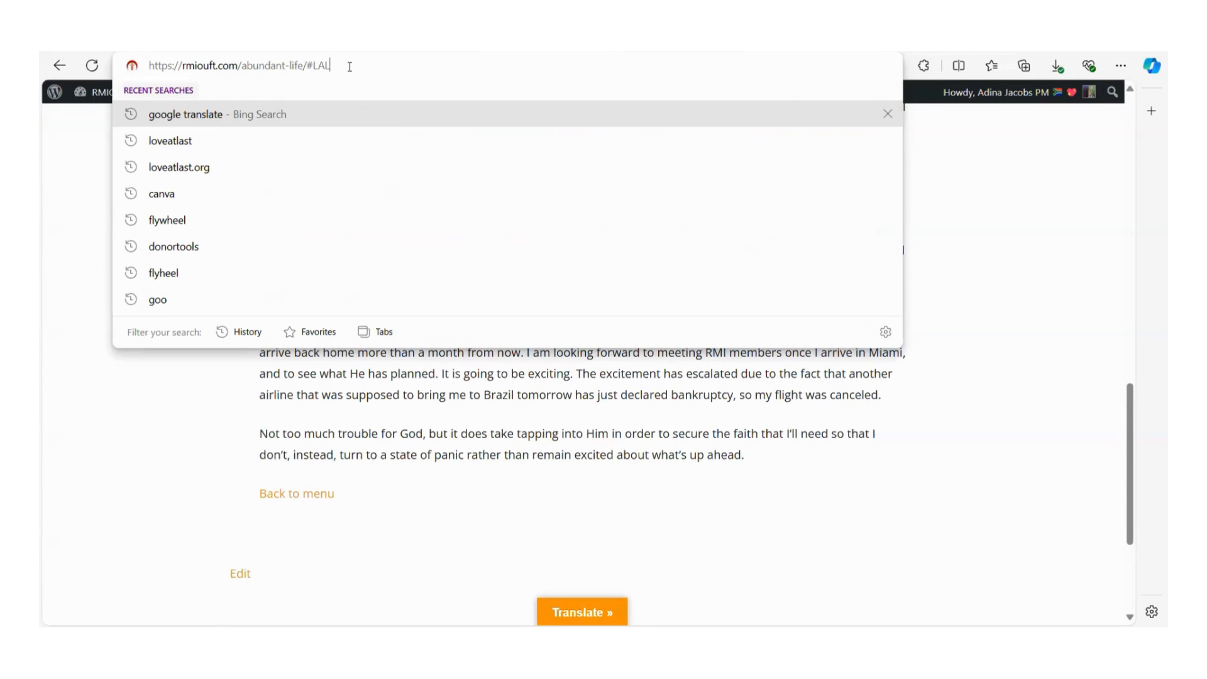
{"action": "left_click_drag", "start_coordinate": [350, 66], "coordinate": [149, 70]}
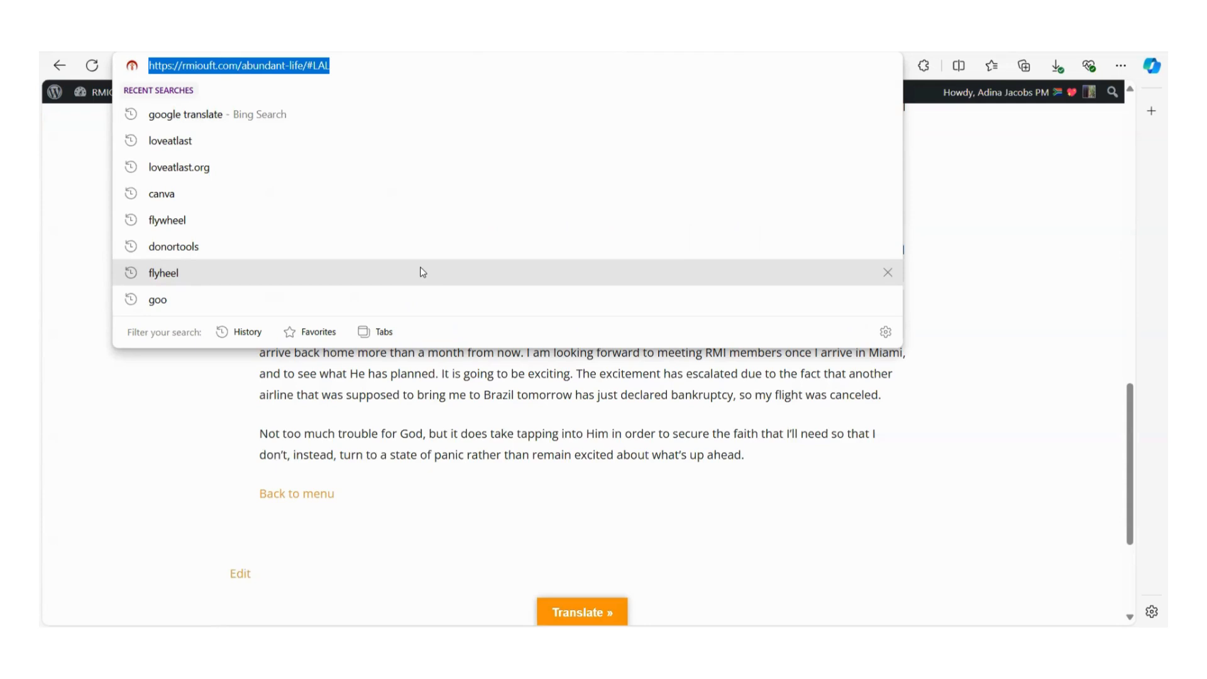
{"action": "left_click", "coordinate": [406, 521]}
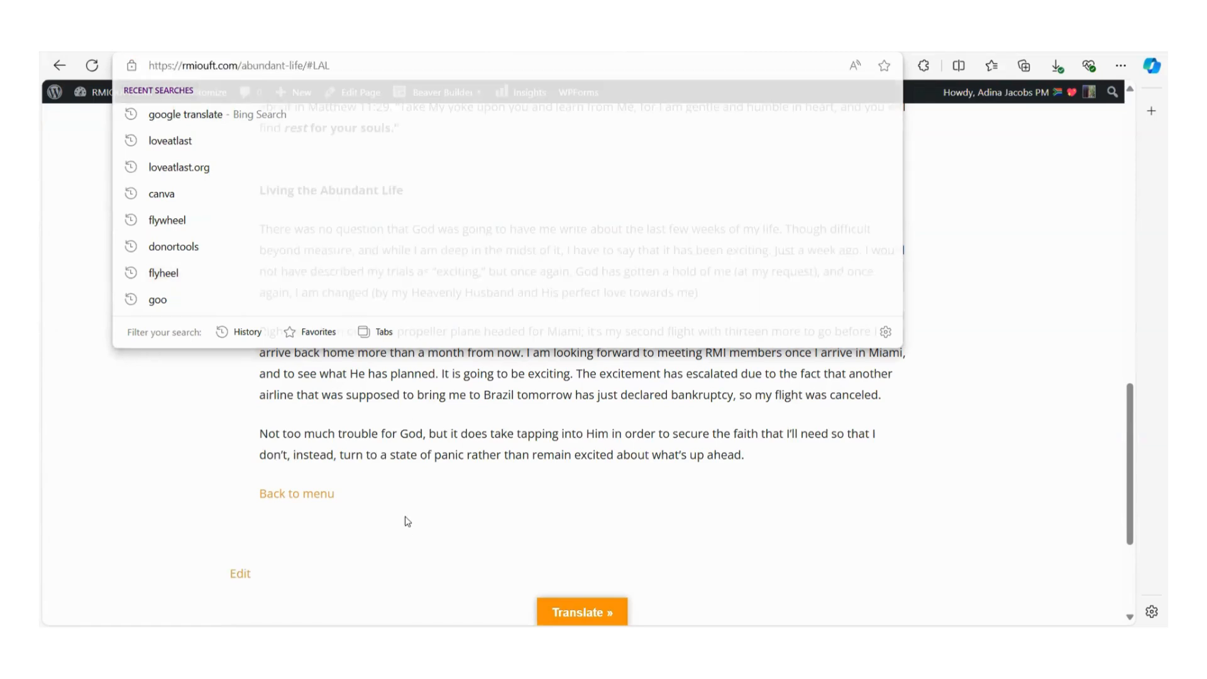